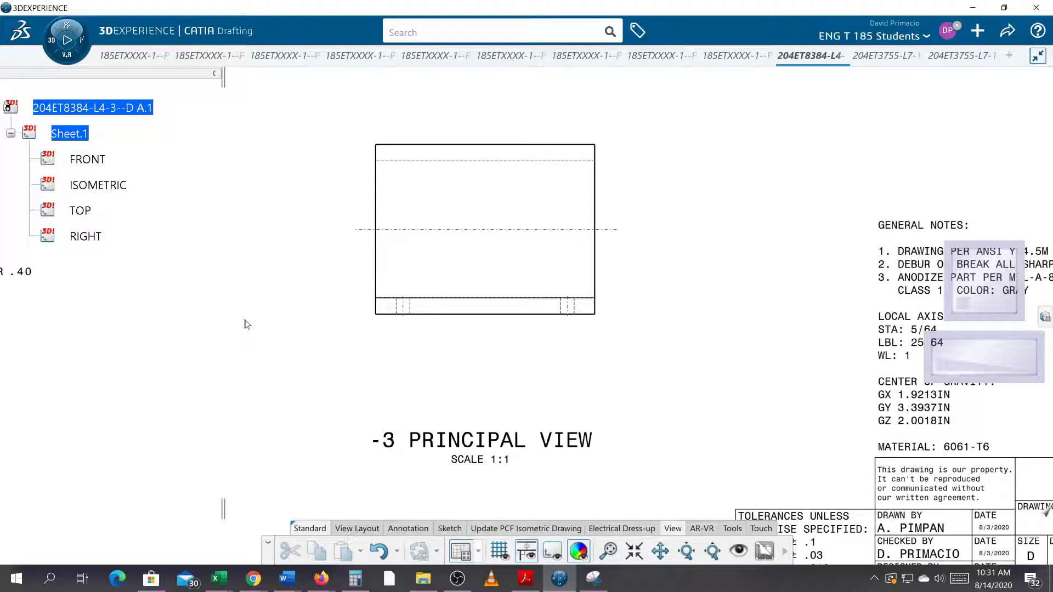
Step: Dimension the bottom edge of the right-hand principal view, placing the .33 width below it
middle_click_drag(272, 325, 301, 335)
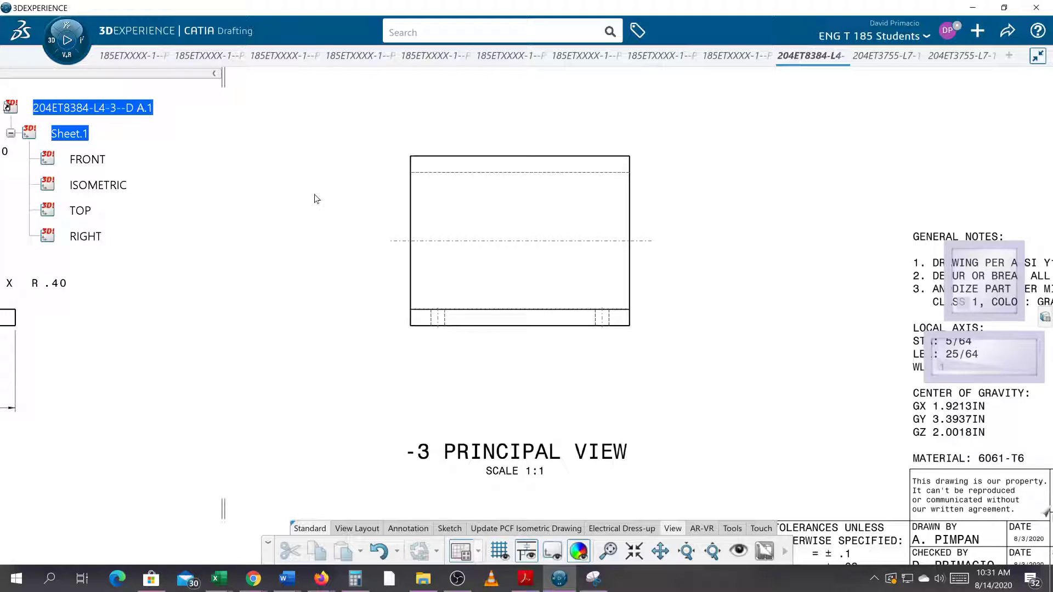
scroll(316, 197, "down", 5)
scroll(460, 287, "up", 3)
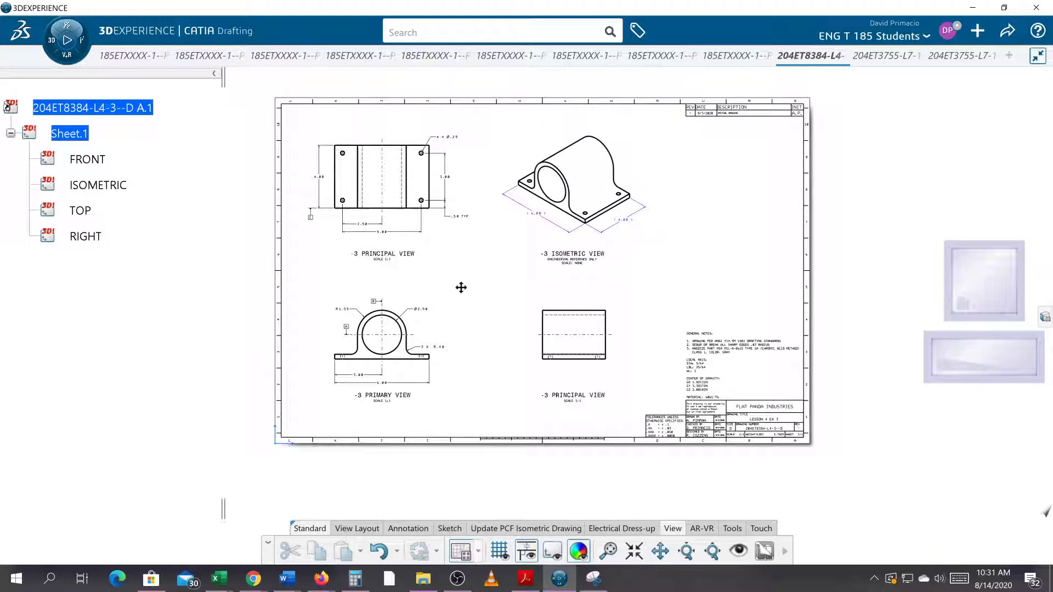
scroll(468, 265, "up", 4)
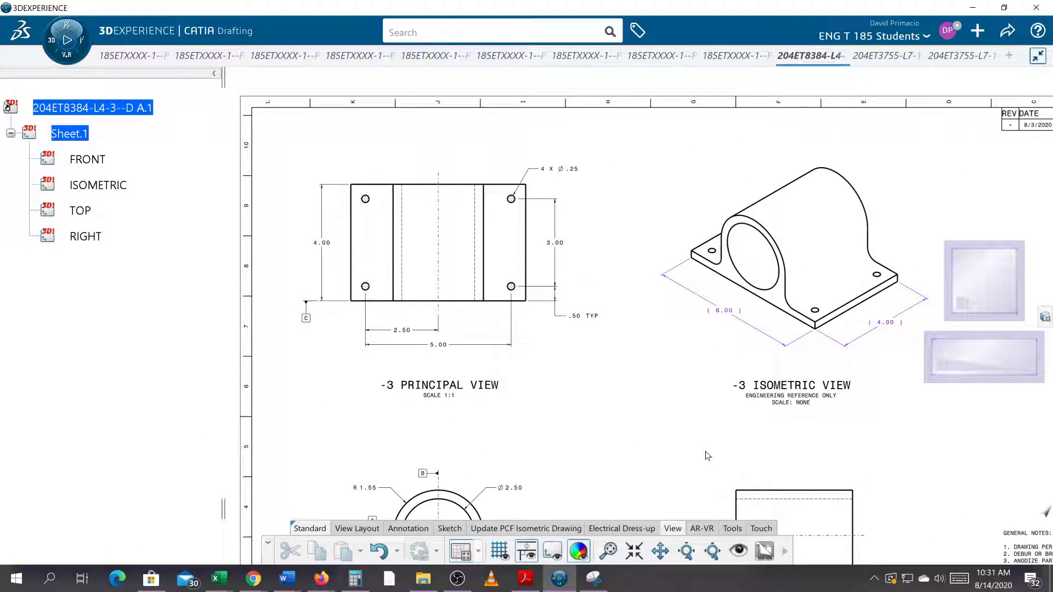
middle_click_drag(661, 372, 629, 330)
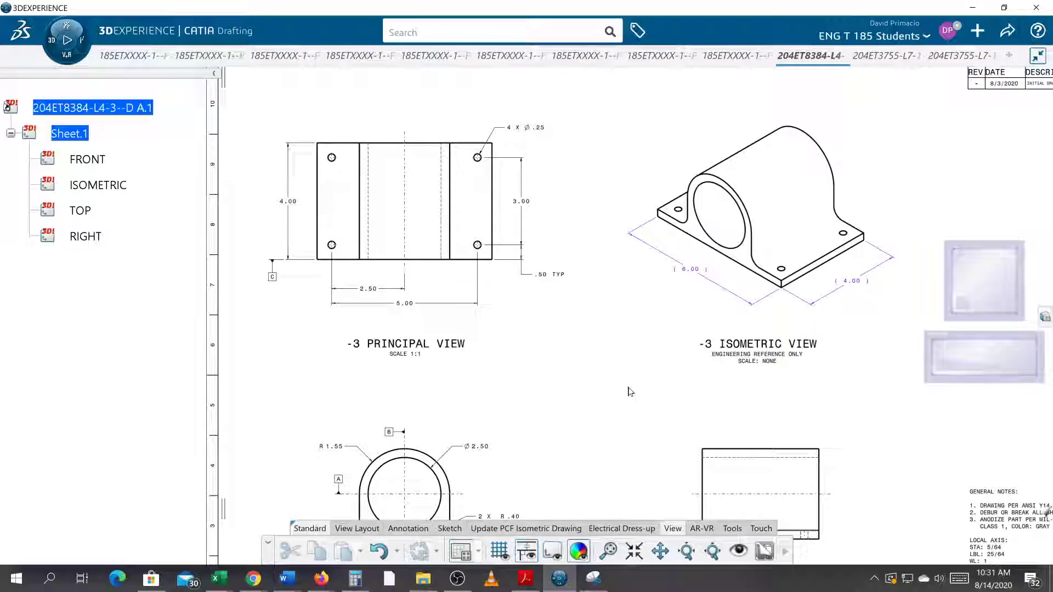
middle_click_drag(629, 372, 493, 261)
scroll(491, 260, "up", 3)
mouse_move(484, 325)
middle_mouse_down()
mouse_move(423, 263)
mouse_move(236, 181)
middle_mouse_up()
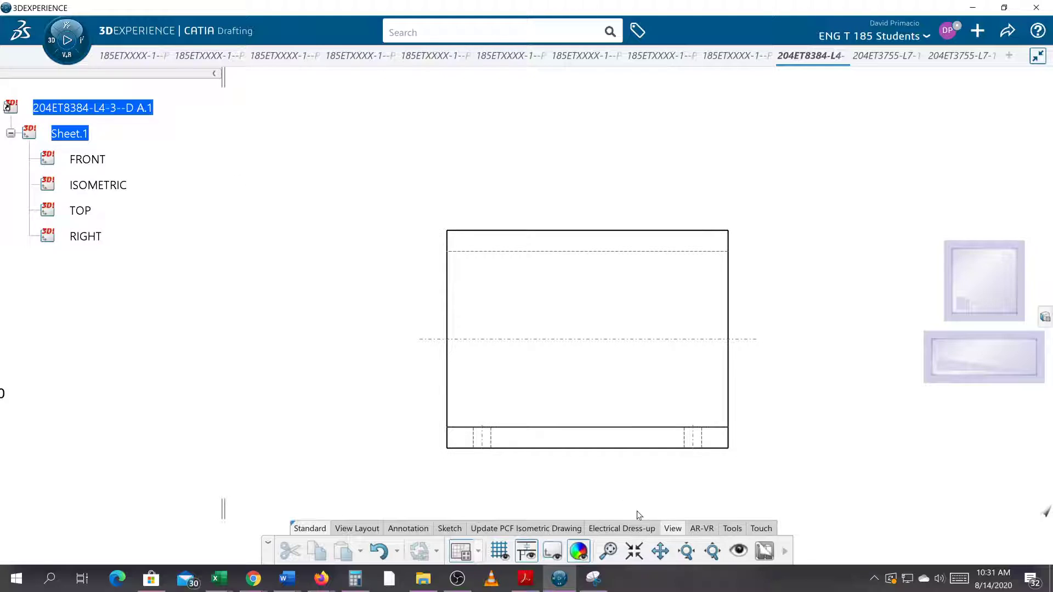
middle_click_drag(341, 388, 279, 361)
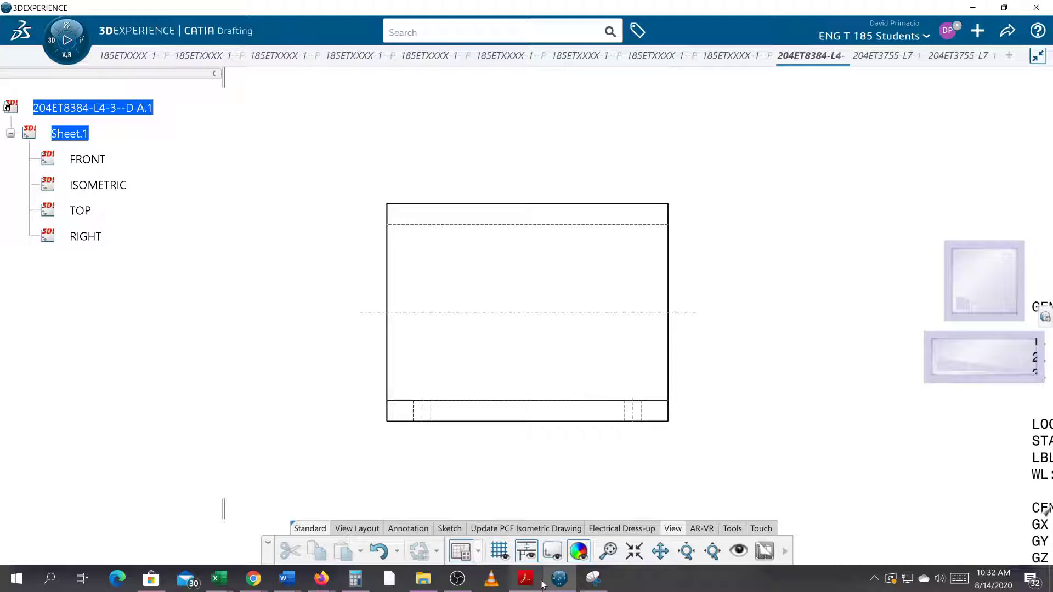
left_click(409, 529)
left_click(548, 553)
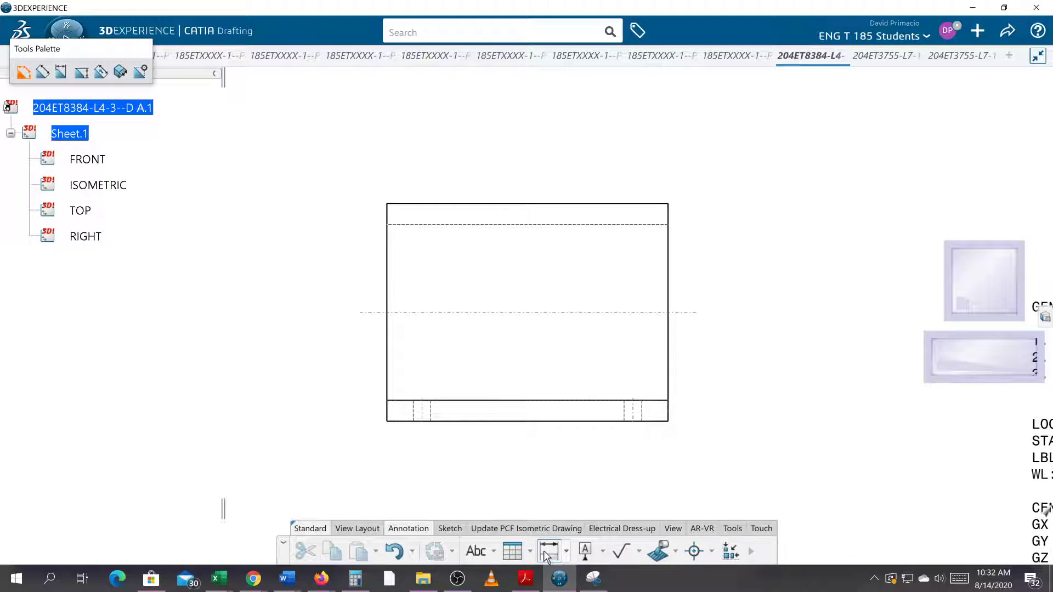
left_click(536, 423)
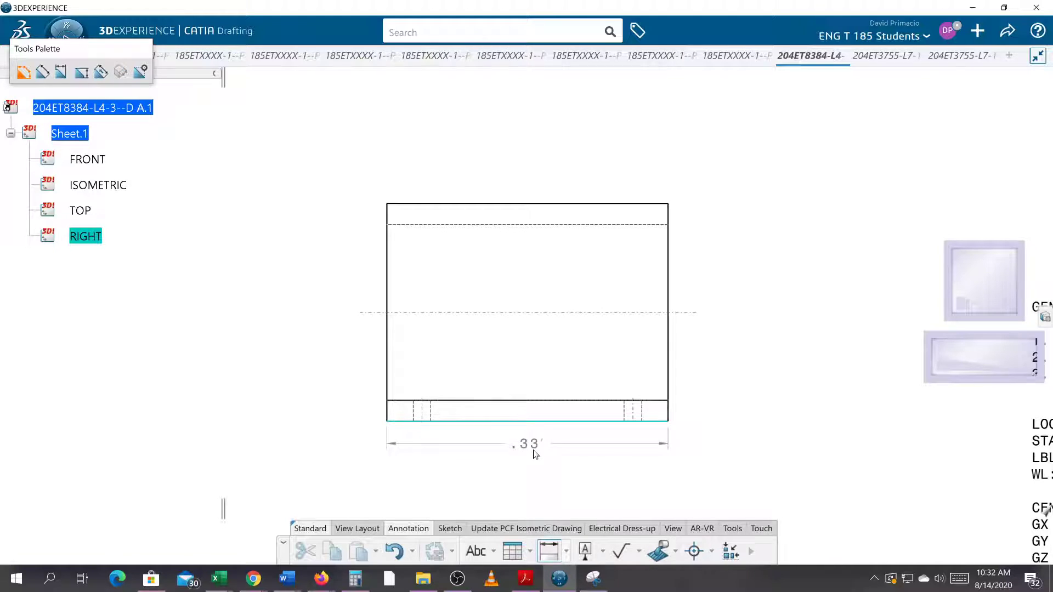
left_click(538, 461)
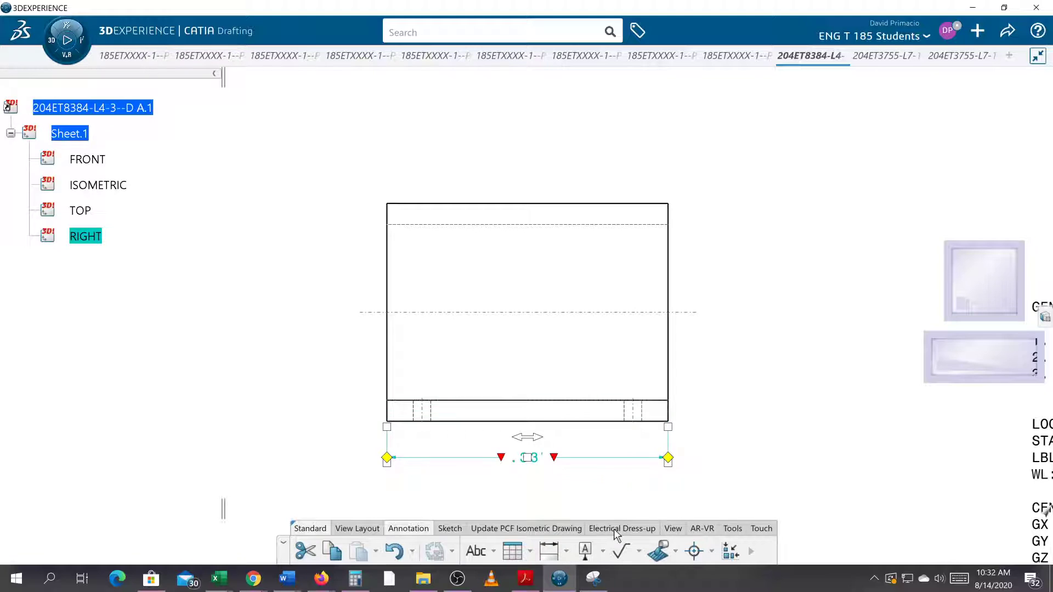
Step: Add a datum feature on the view's left edge and name it C
left_click(585, 551)
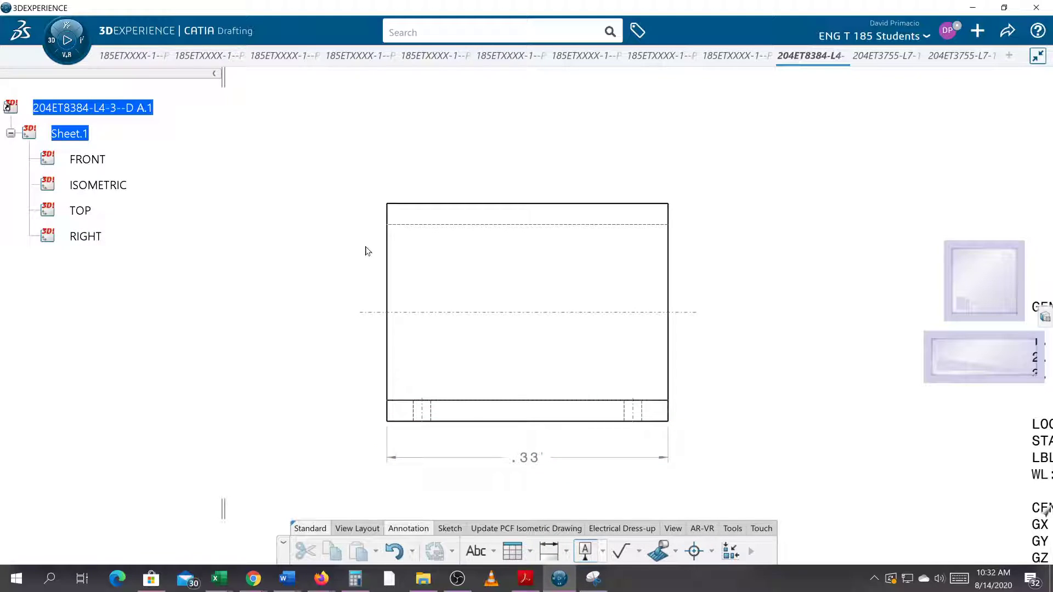
left_click(387, 256)
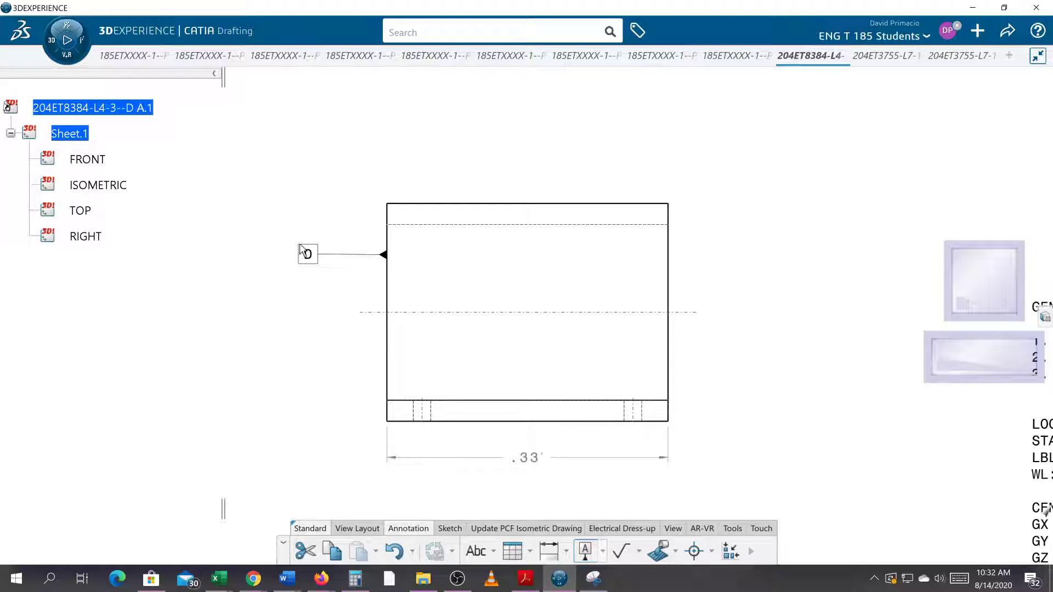
left_click(301, 249)
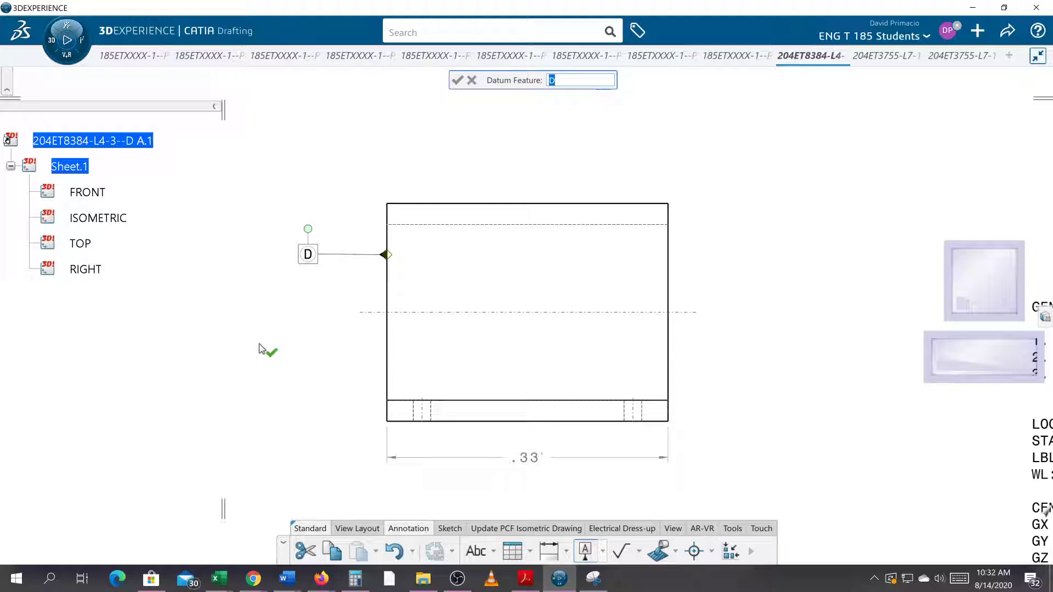
type("C")
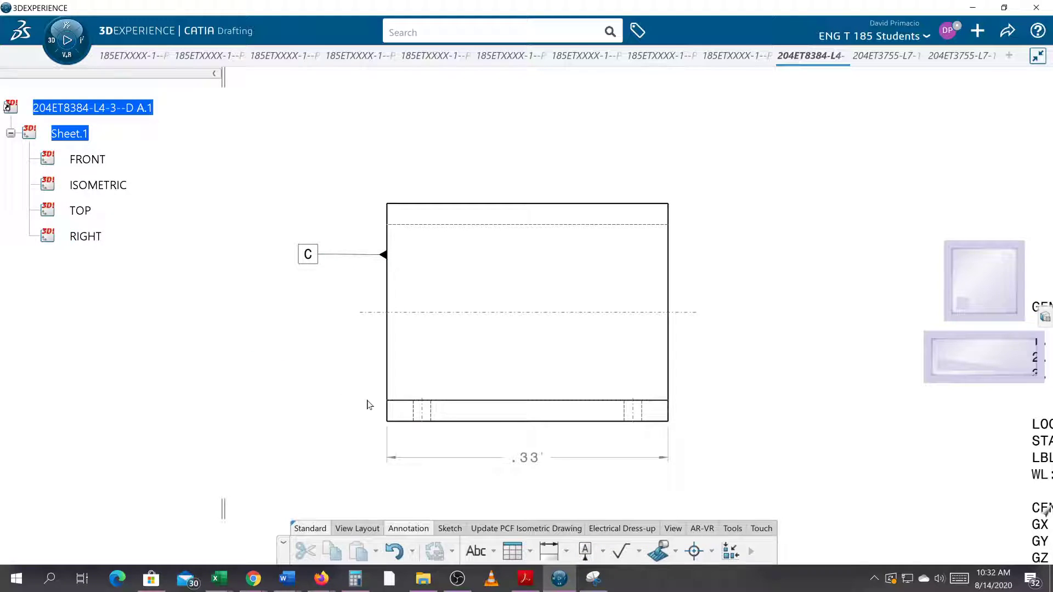
Step: Open Object Properties from the drawing's Display menu and select the .33 dimension
left_click(527, 457)
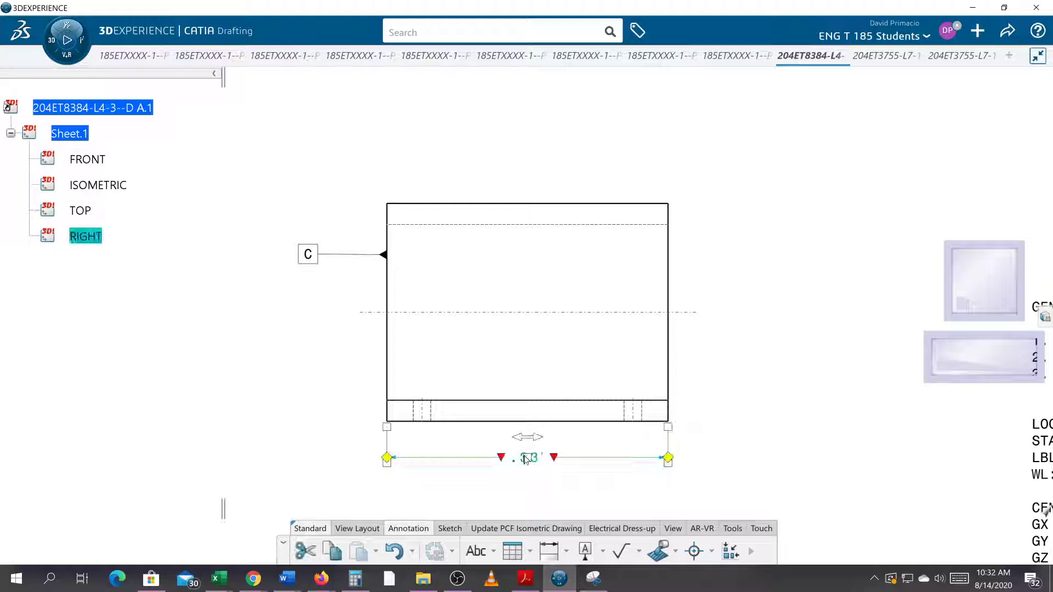
left_click(753, 327)
right_click(755, 317)
mouse_move(776, 404)
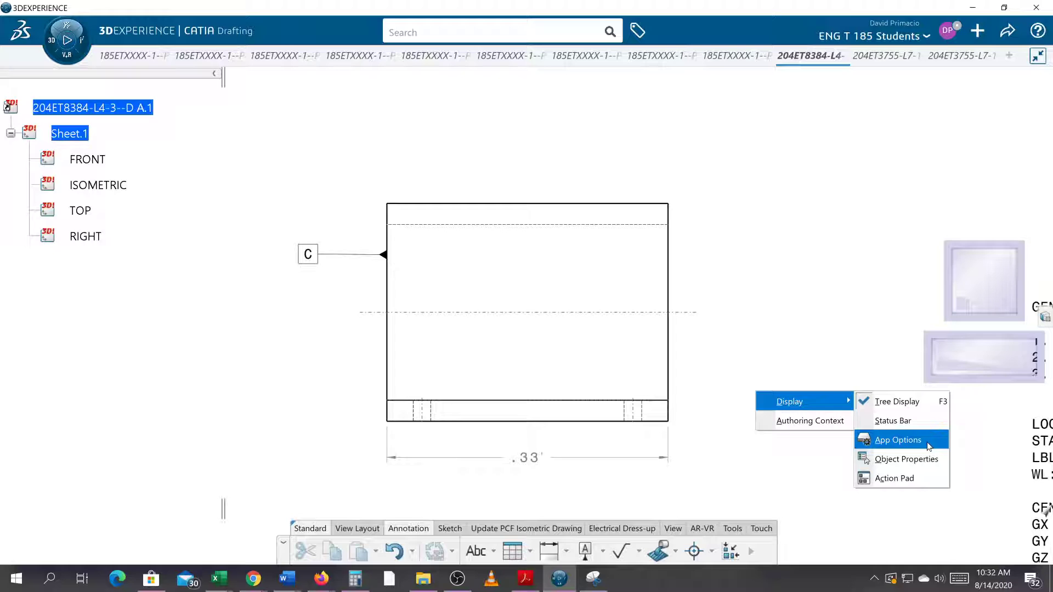
left_click(932, 463)
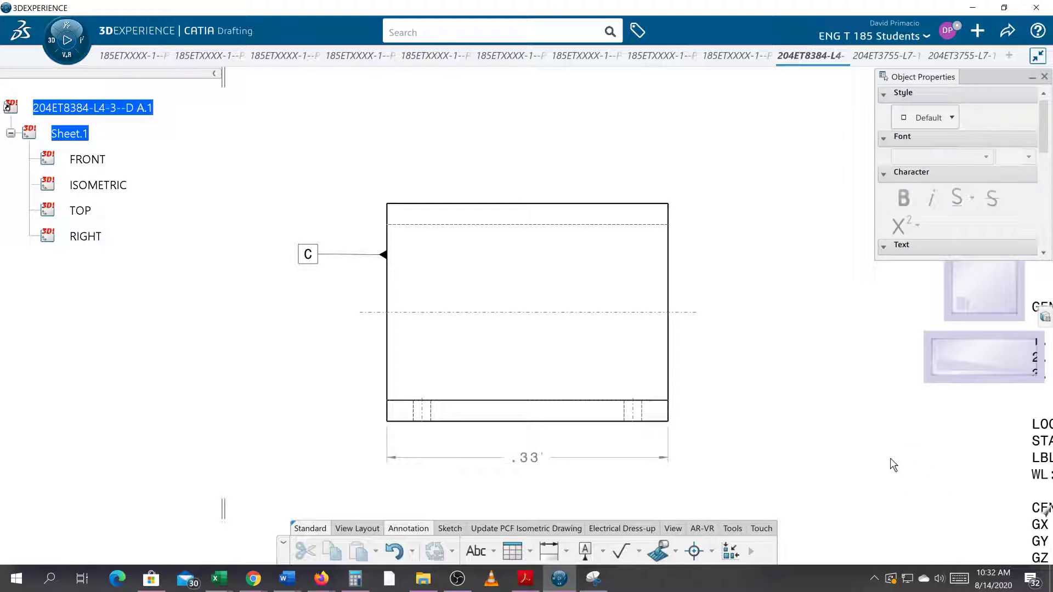
left_click(600, 461)
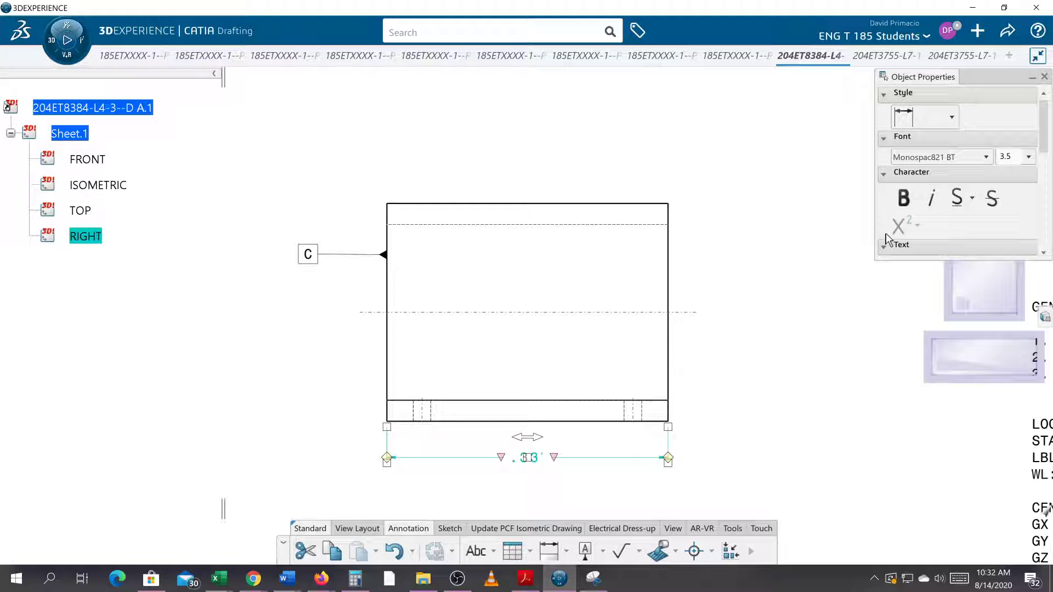
Step: Change the dimension's numerical units from FEET-INC to NUM.DINC so it reads 4.00
left_click(917, 157)
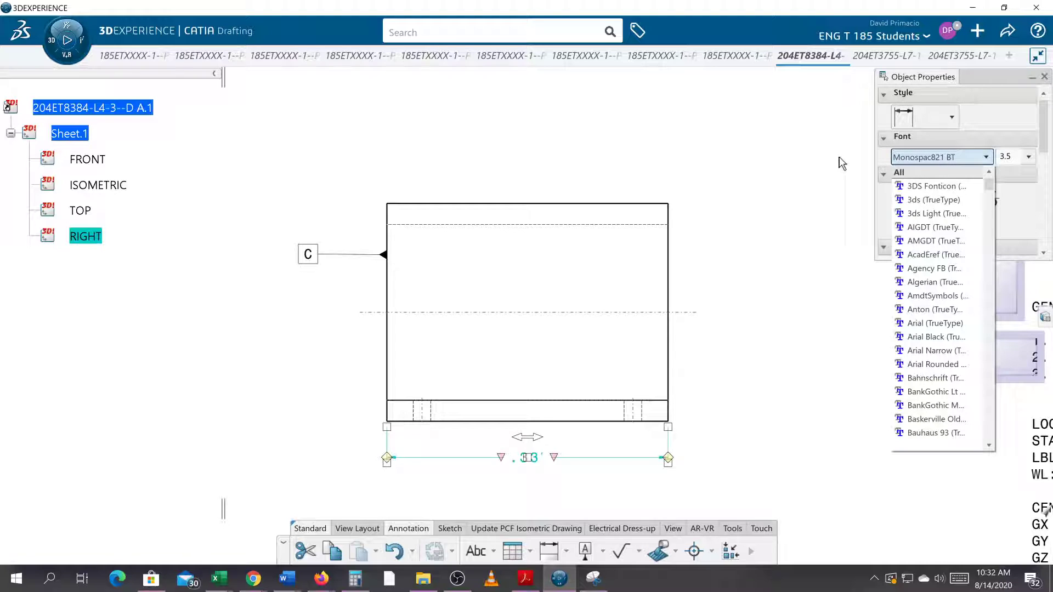
left_click(838, 161)
left_click(884, 174)
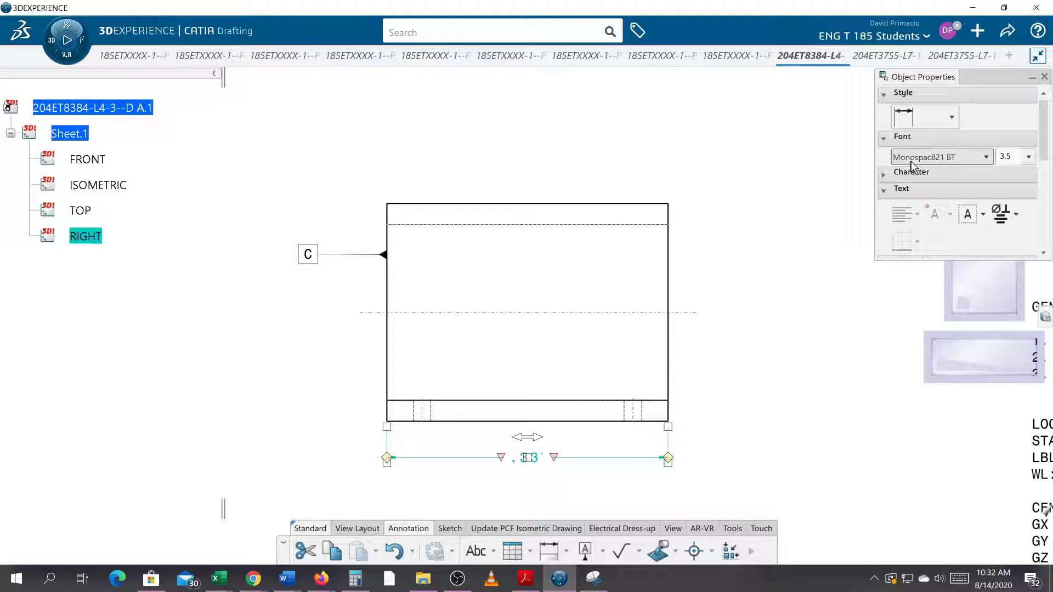
left_click(884, 141)
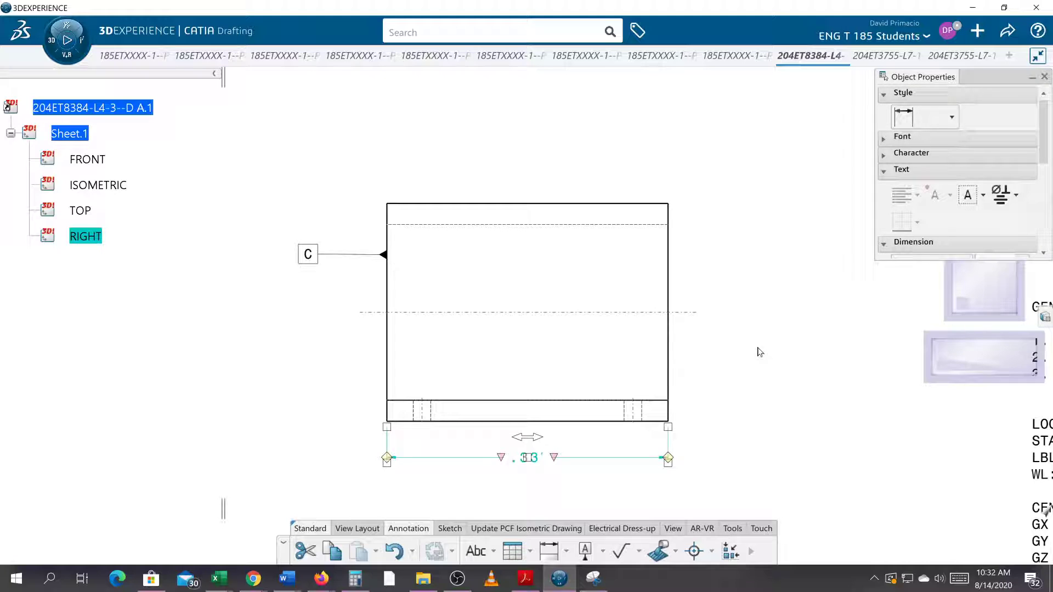
left_click_drag(987, 82, 838, 194)
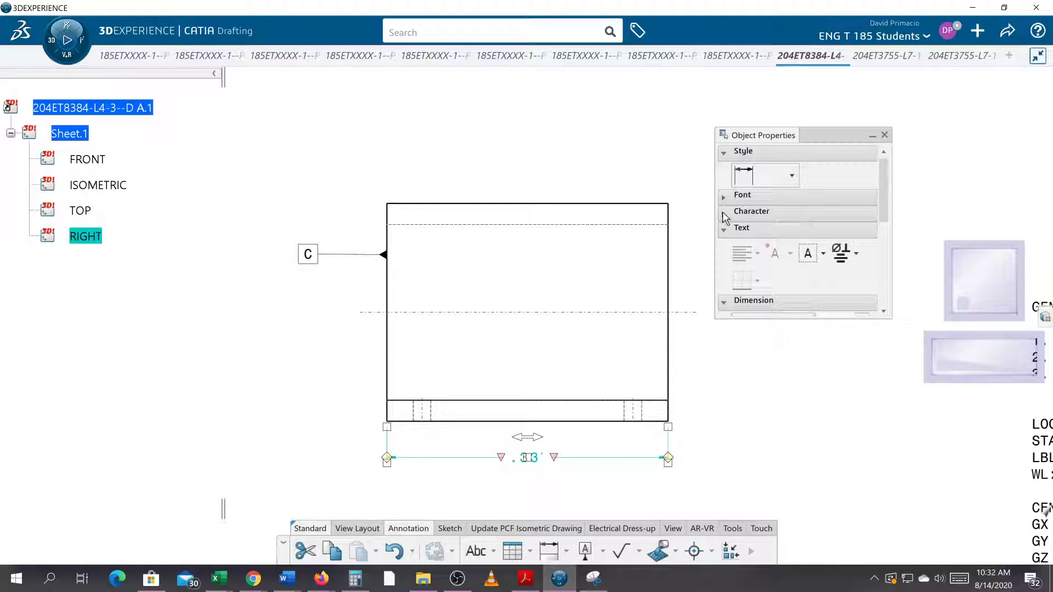
left_click(724, 197)
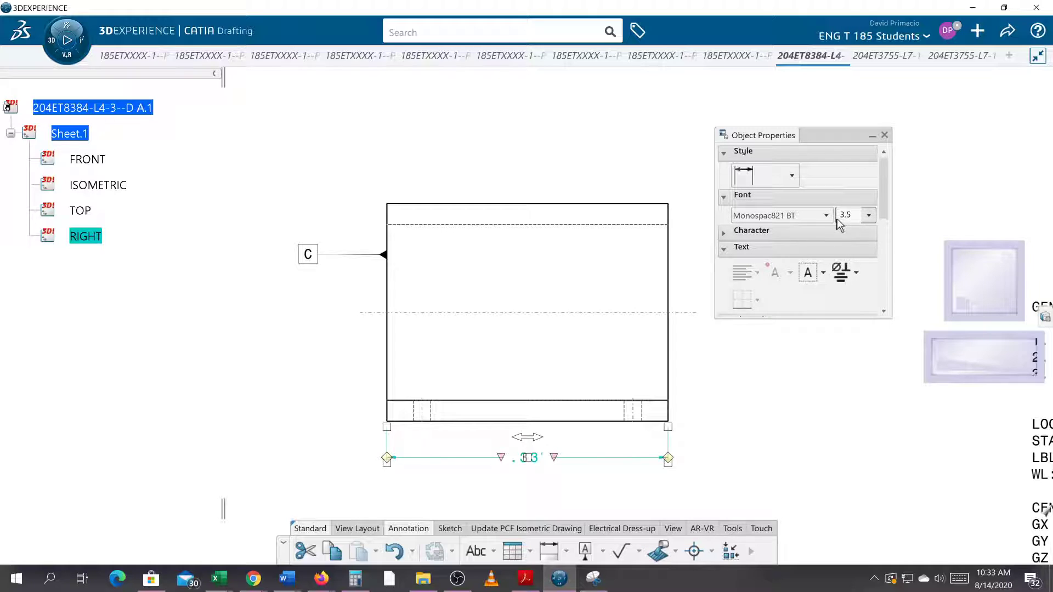
left_click(884, 267)
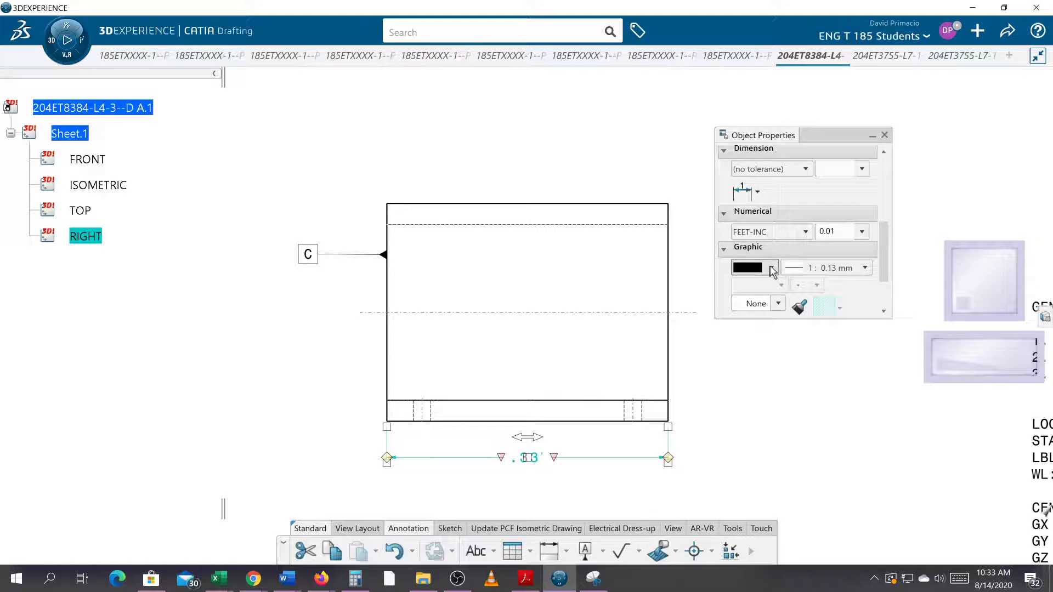
left_click(771, 232)
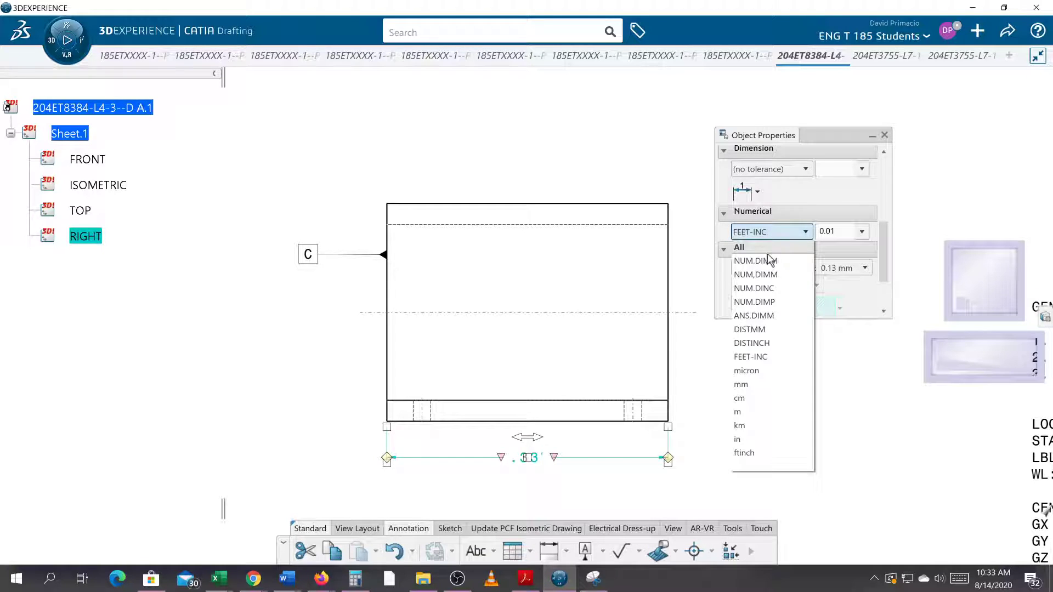
left_click(757, 288)
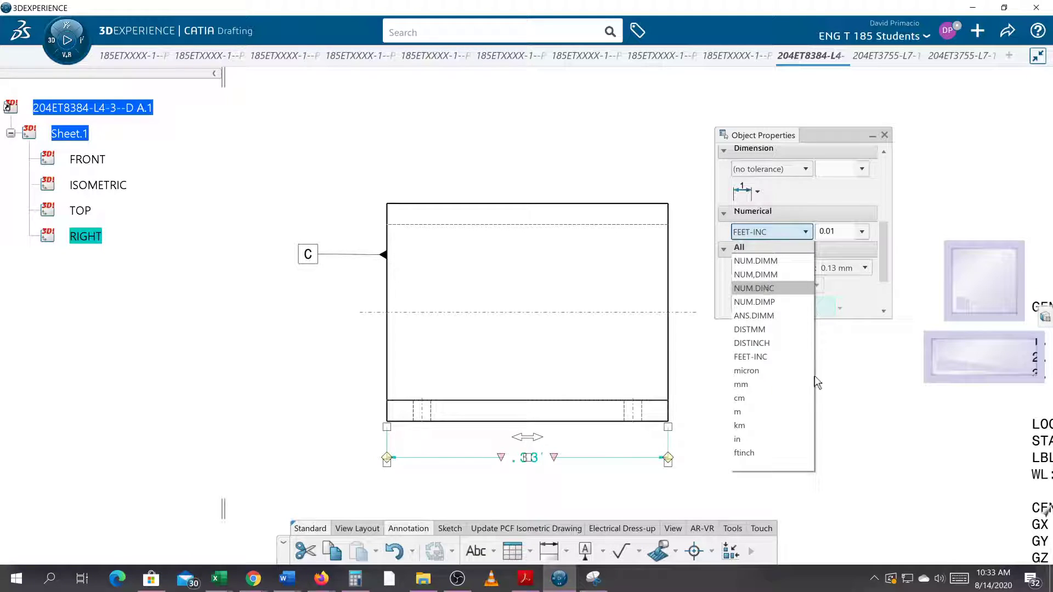
left_click(818, 415)
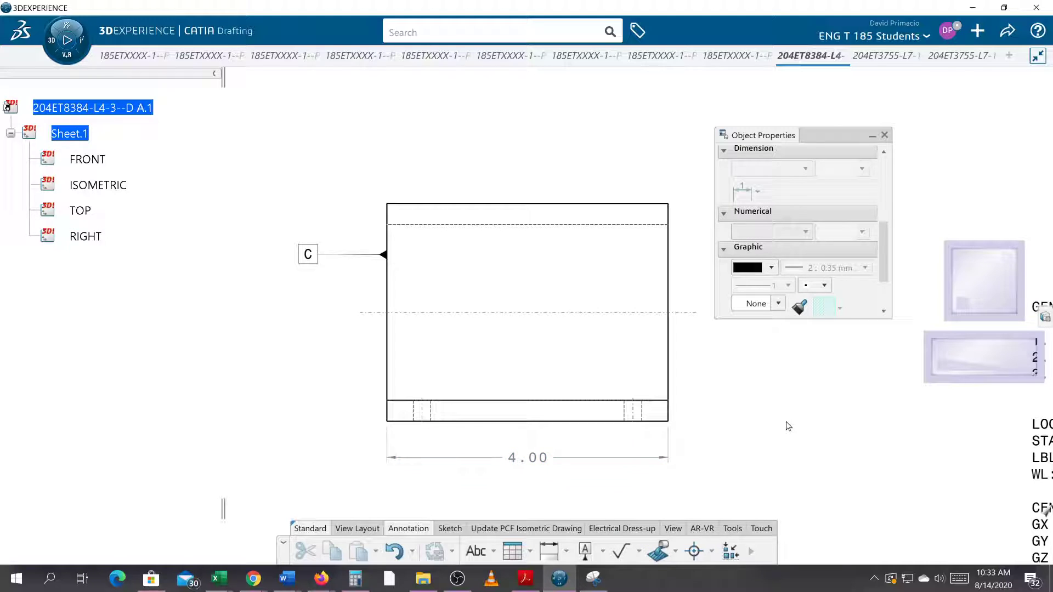
mouse_move(783, 423)
middle_mouse_down()
mouse_move(709, 412)
mouse_move(701, 478)
mouse_move(706, 457)
middle_mouse_up()
mouse_move(644, 382)
middle_mouse_down()
mouse_move(596, 387)
mouse_move(667, 350)
middle_mouse_up()
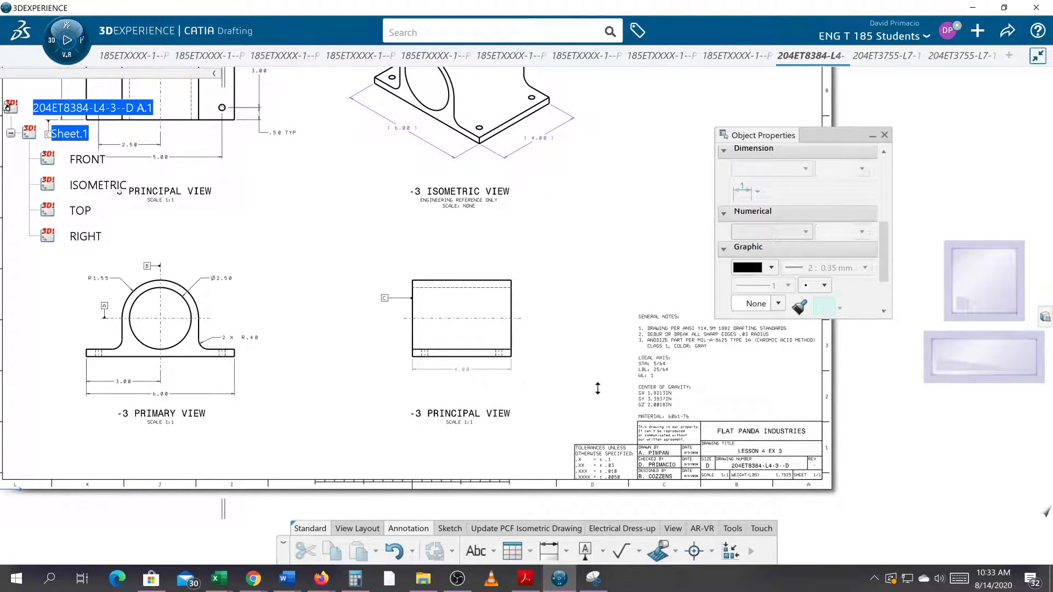
mouse_move(626, 407)
middle_mouse_down()
mouse_move(669, 466)
mouse_move(648, 336)
middle_mouse_up()
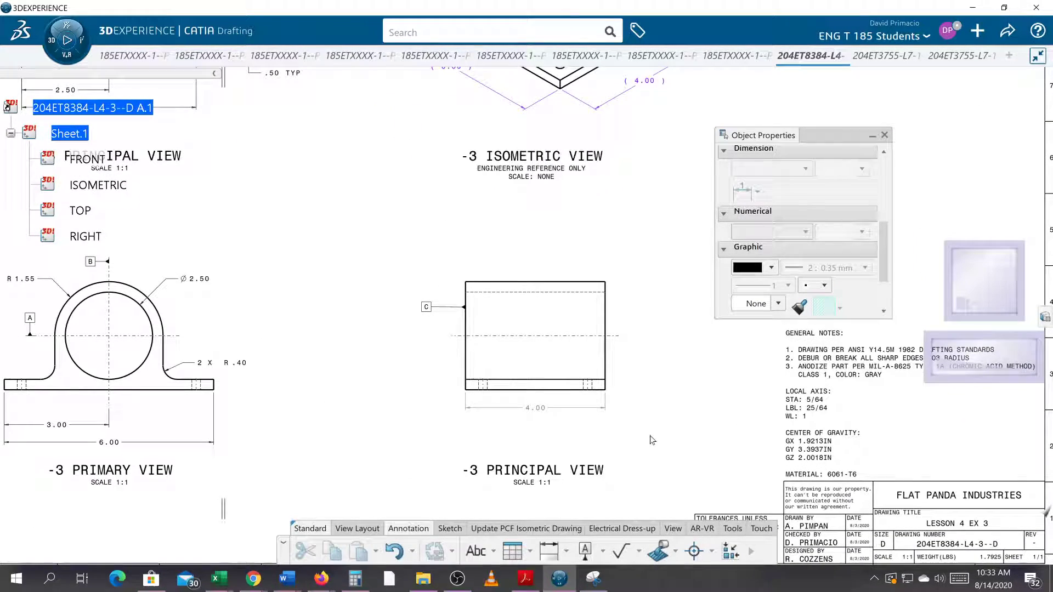
mouse_move(651, 435)
middle_mouse_down()
mouse_move(644, 403)
mouse_move(609, 442)
mouse_move(649, 427)
middle_mouse_up()
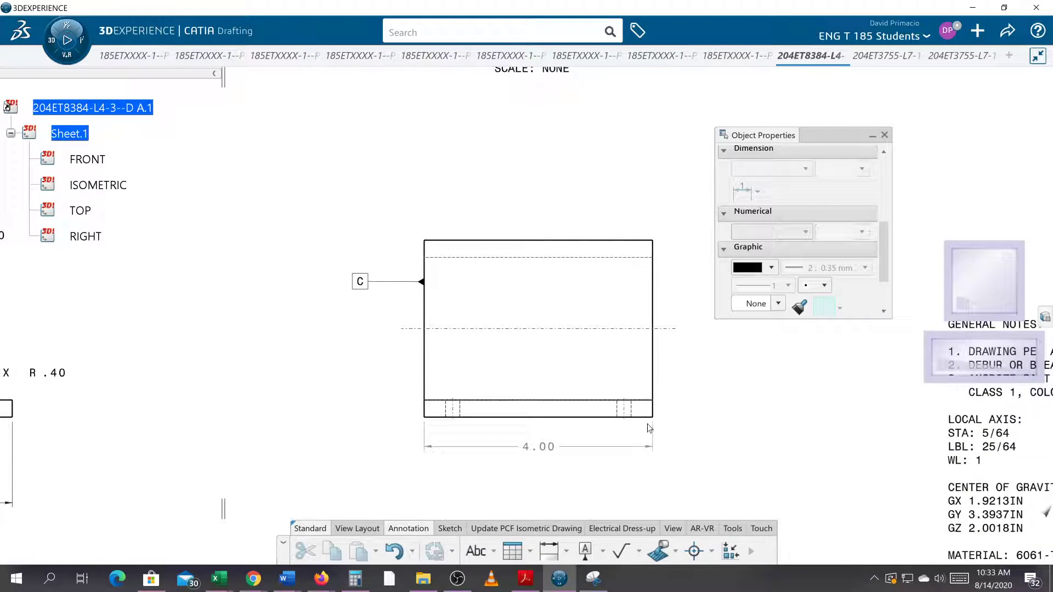
mouse_move(727, 405)
middle_mouse_down()
mouse_move(712, 438)
mouse_move(714, 398)
middle_mouse_up()
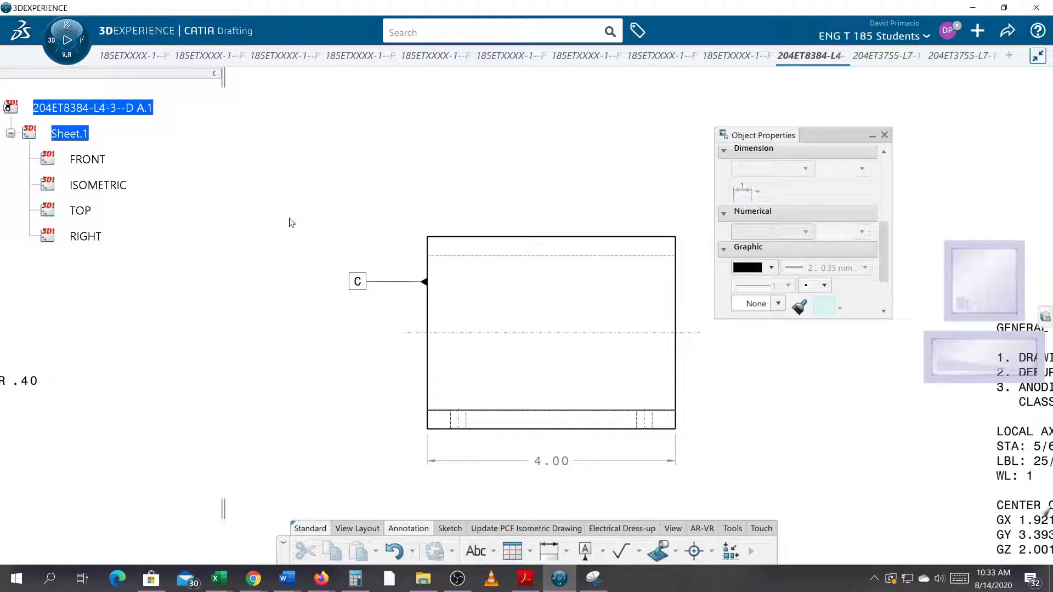
Step: Delete the 4.00 dimension on the -3 principal view, then select datum C
middle_click_drag(291, 223, 539, 509)
mouse_move(352, 321)
middle_mouse_down()
mouse_move(702, 400)
mouse_move(720, 442)
middle_mouse_up()
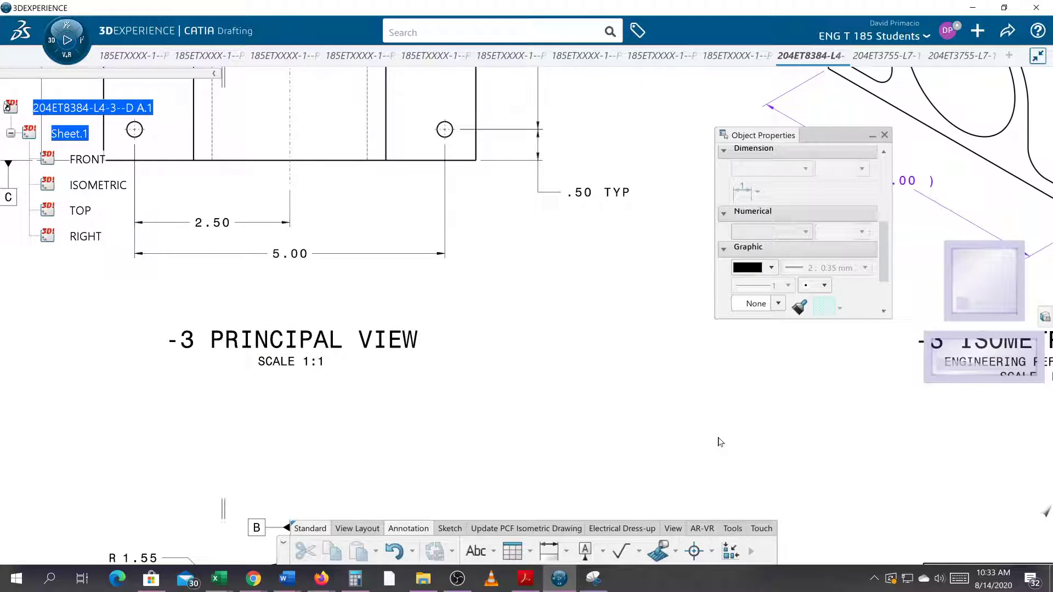
middle_click_drag(442, 407, 755, 487)
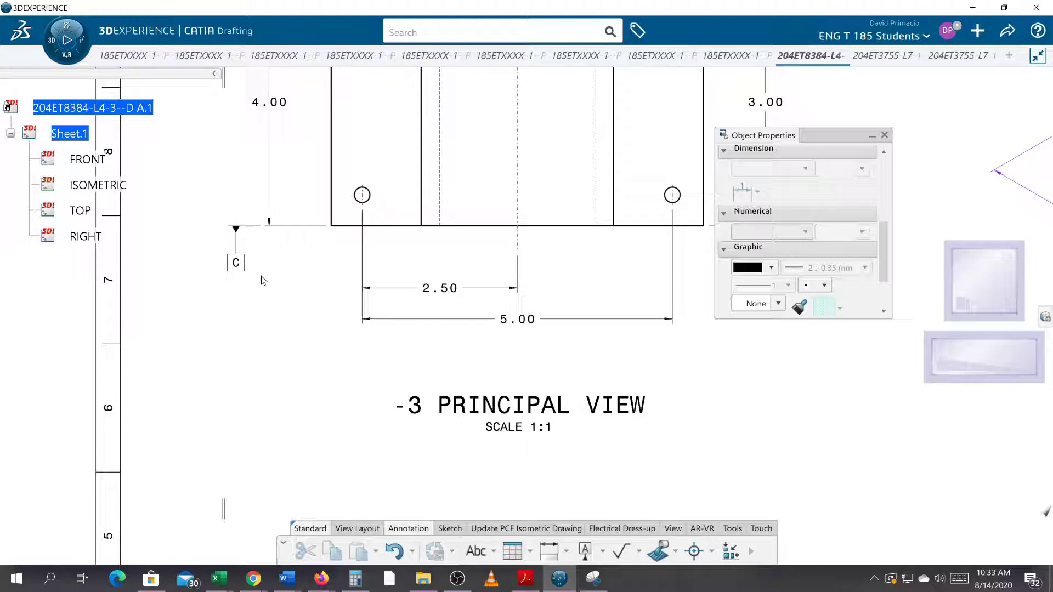
mouse_move(261, 277)
middle_mouse_down()
mouse_move(247, 362)
mouse_move(219, 337)
middle_mouse_up()
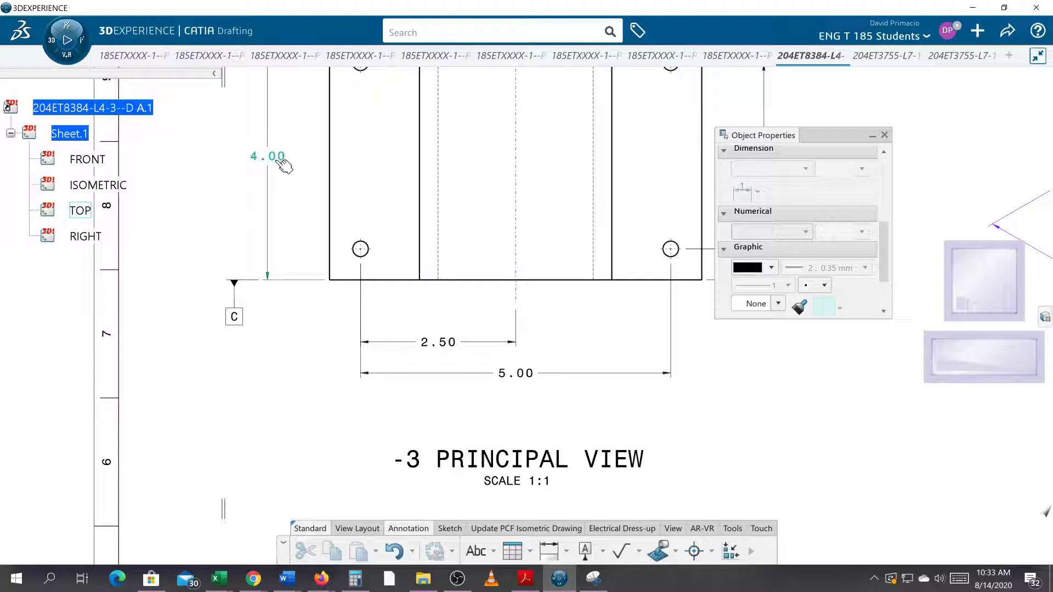
left_click(281, 158)
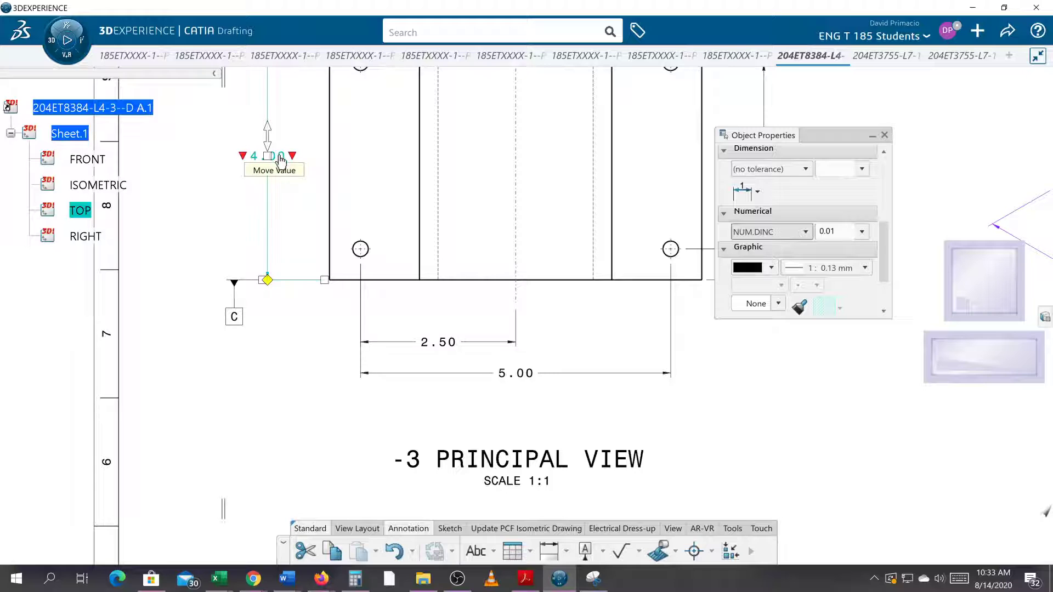
key("Delete")
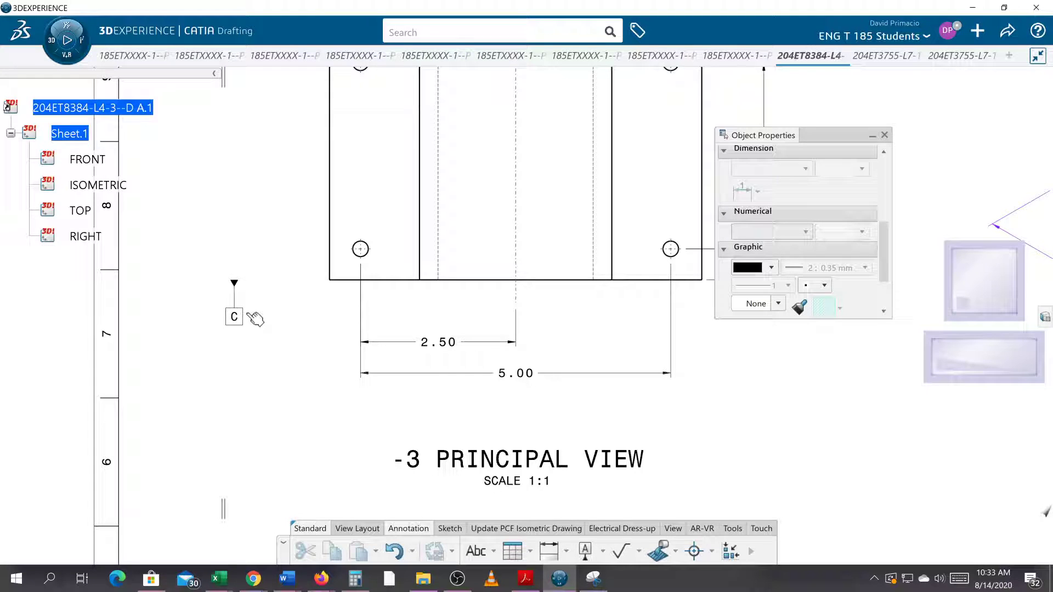
left_click(241, 318)
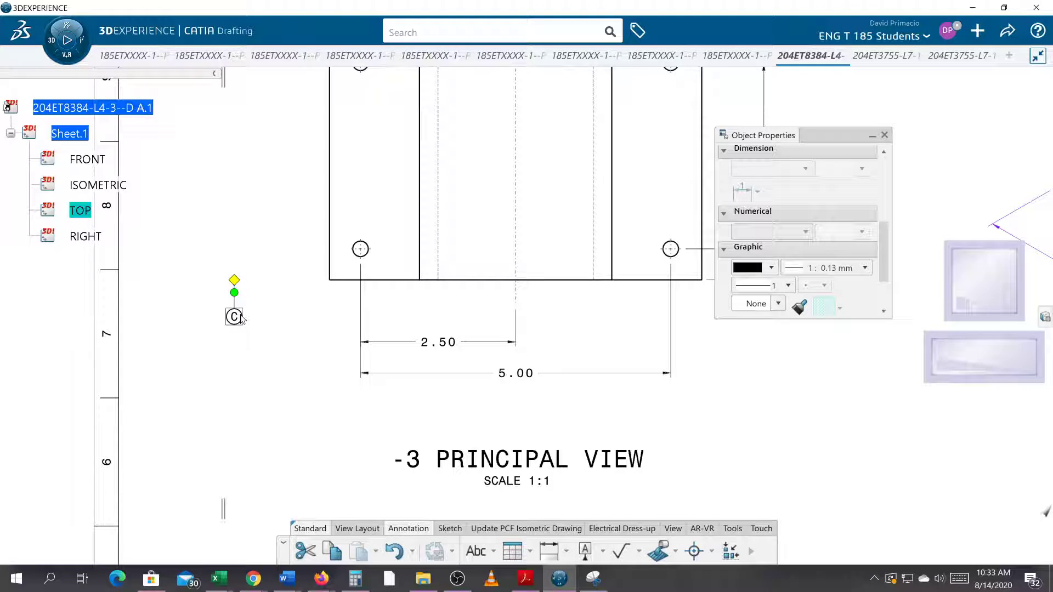
Step: Remove datum C and open the drawing's 3D data from the tree's root node
left_click(243, 317)
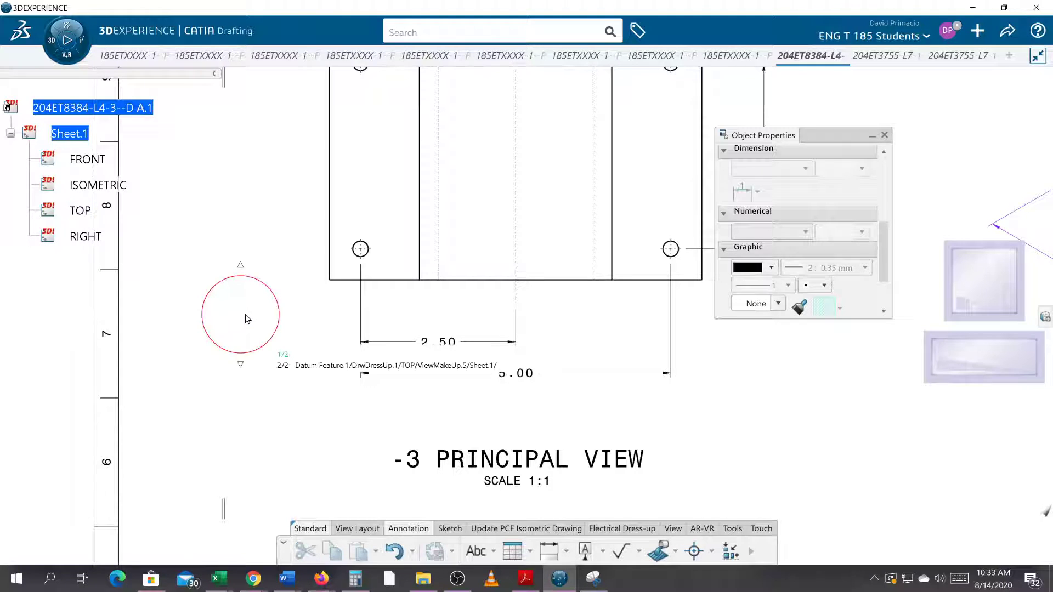
left_click(383, 284)
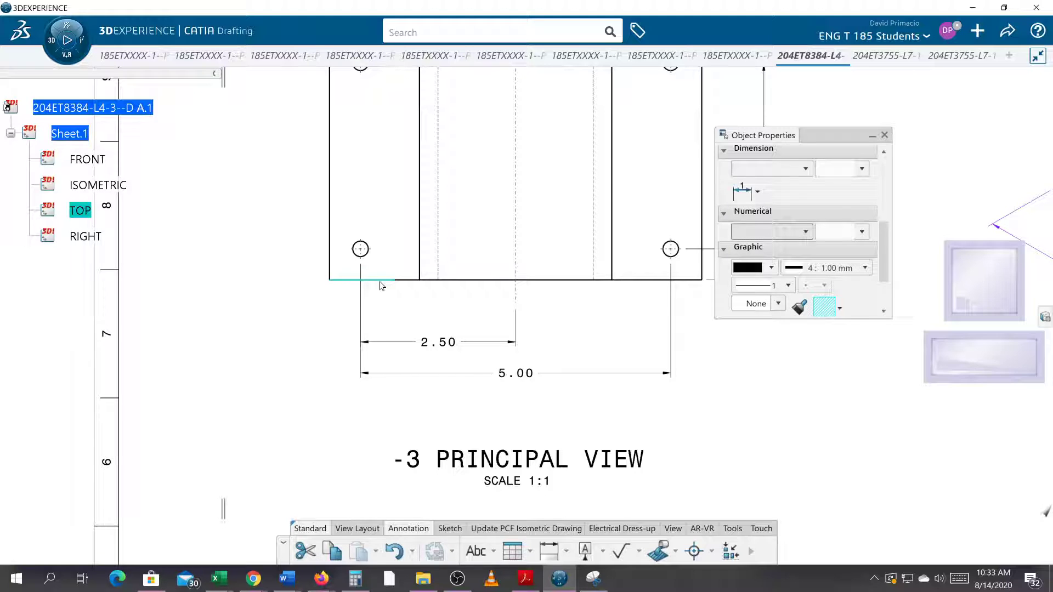
right_click(96, 109)
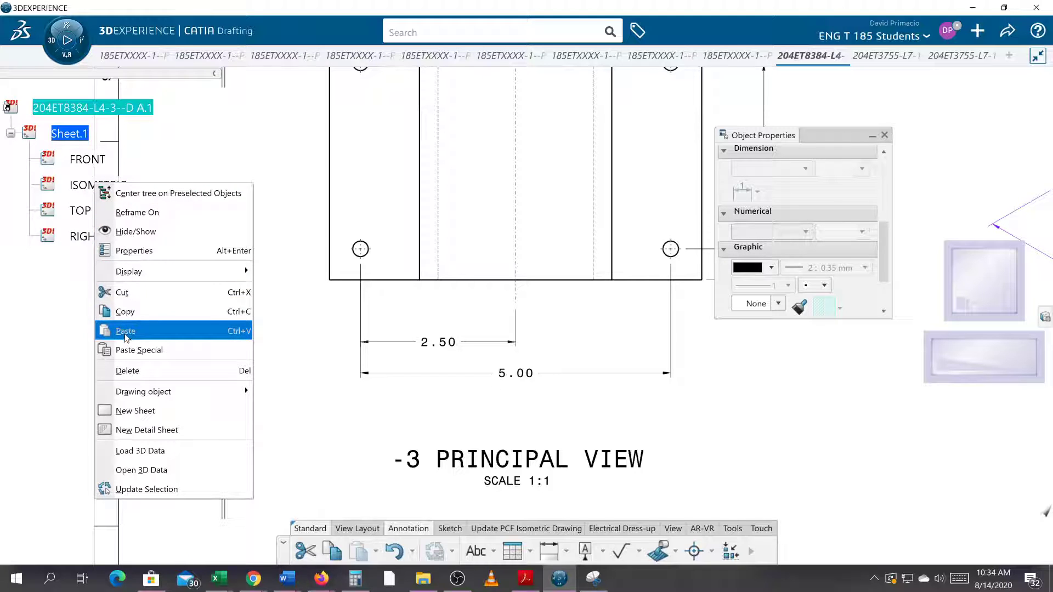
left_click(167, 470)
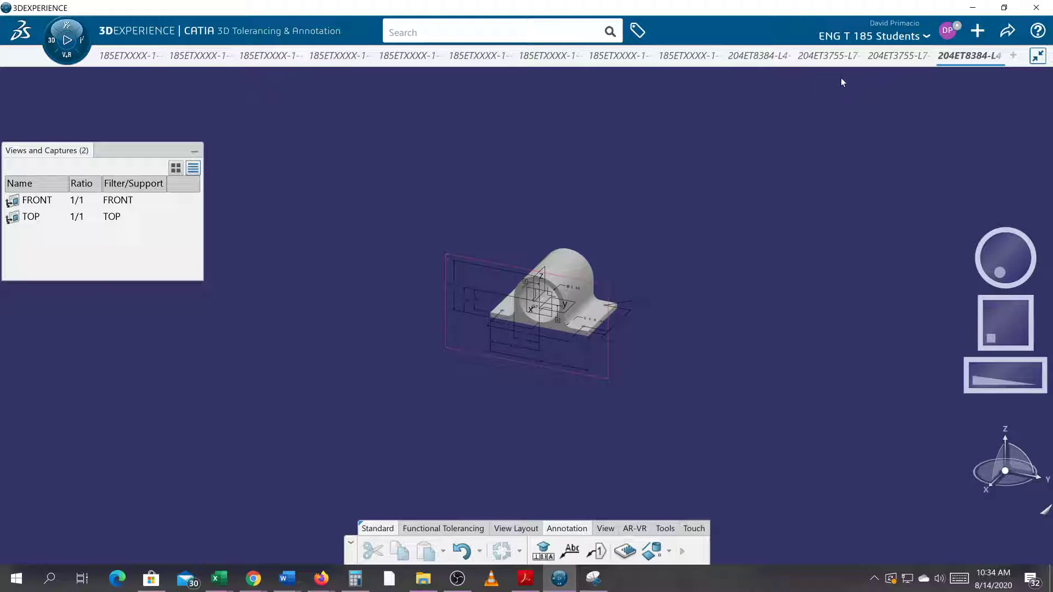
Step: Switch to the square-plate part's 3D model tab
left_click(875, 60)
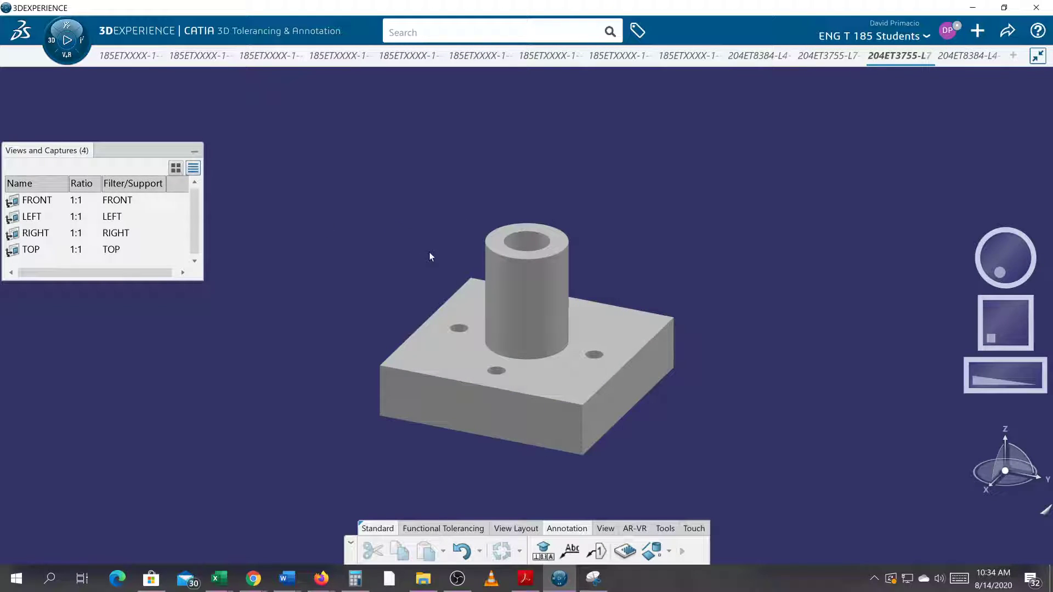
Step: Return to the 204ET8384-L4-3 drawing and frame the -3 principal view with its holes and dimensions
left_click(805, 58)
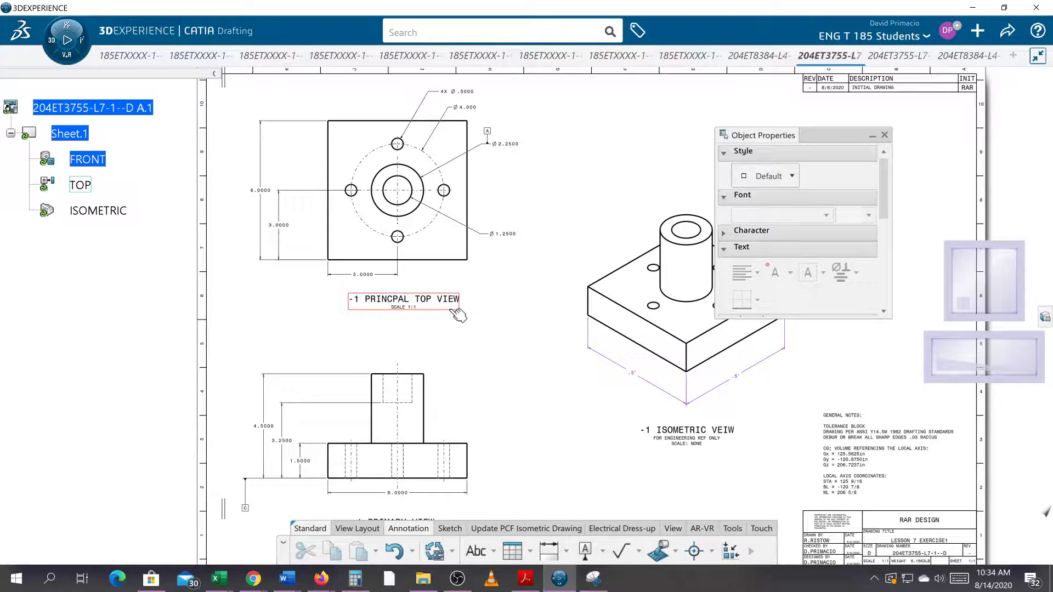
left_click(750, 57)
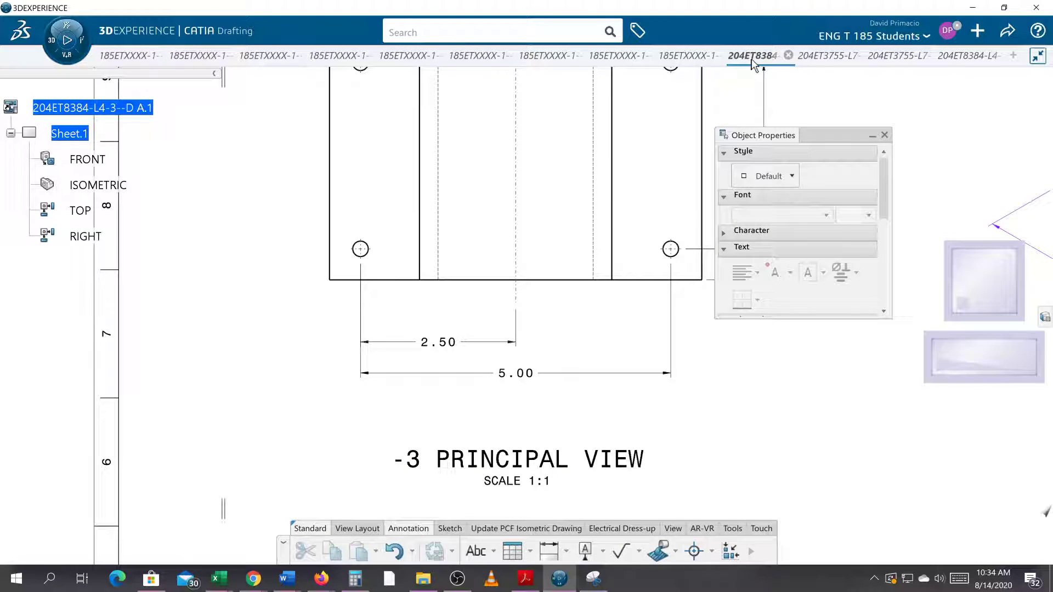
mouse_move(501, 291)
middle_mouse_down()
mouse_move(561, 373)
mouse_move(529, 350)
middle_mouse_up()
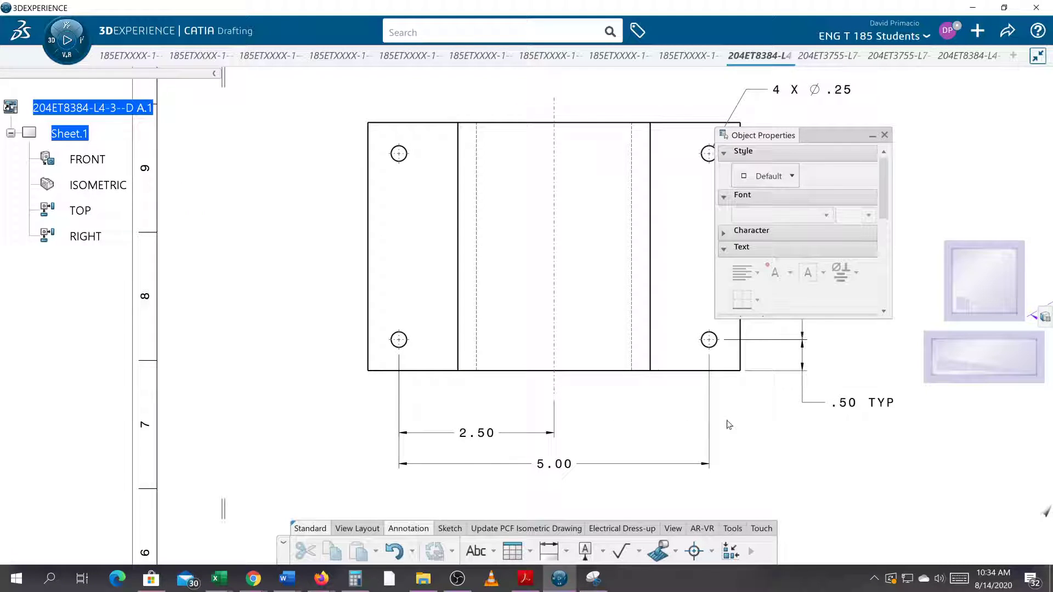
mouse_move(728, 396)
middle_mouse_down()
mouse_move(665, 357)
mouse_move(663, 404)
mouse_move(555, 294)
mouse_move(514, 278)
mouse_move(498, 287)
mouse_move(450, 258)
mouse_move(423, 204)
mouse_move(357, 159)
middle_mouse_up()
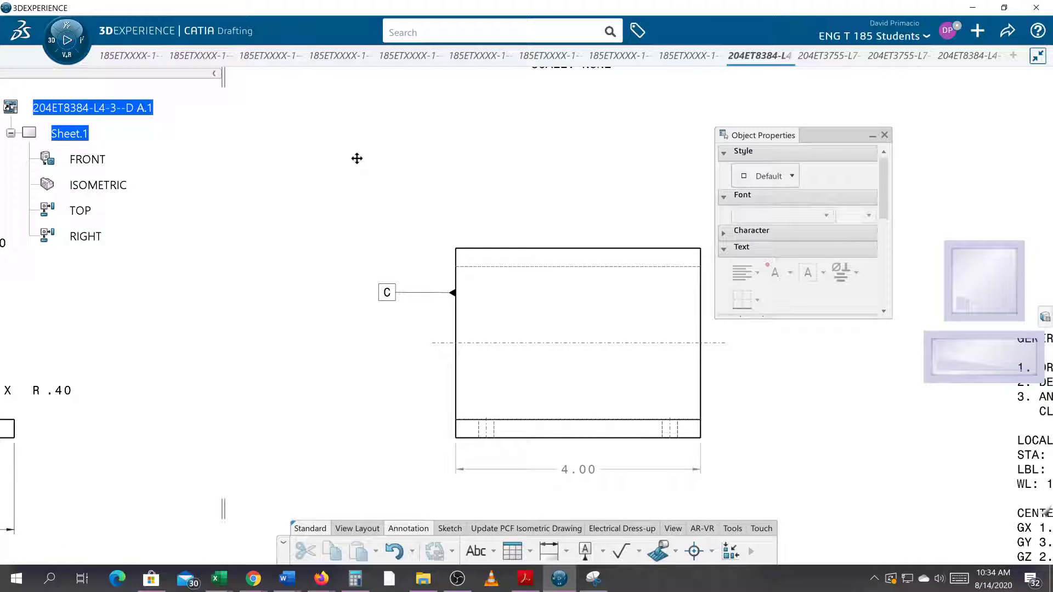
middle_click_drag(393, 327, 764, 590)
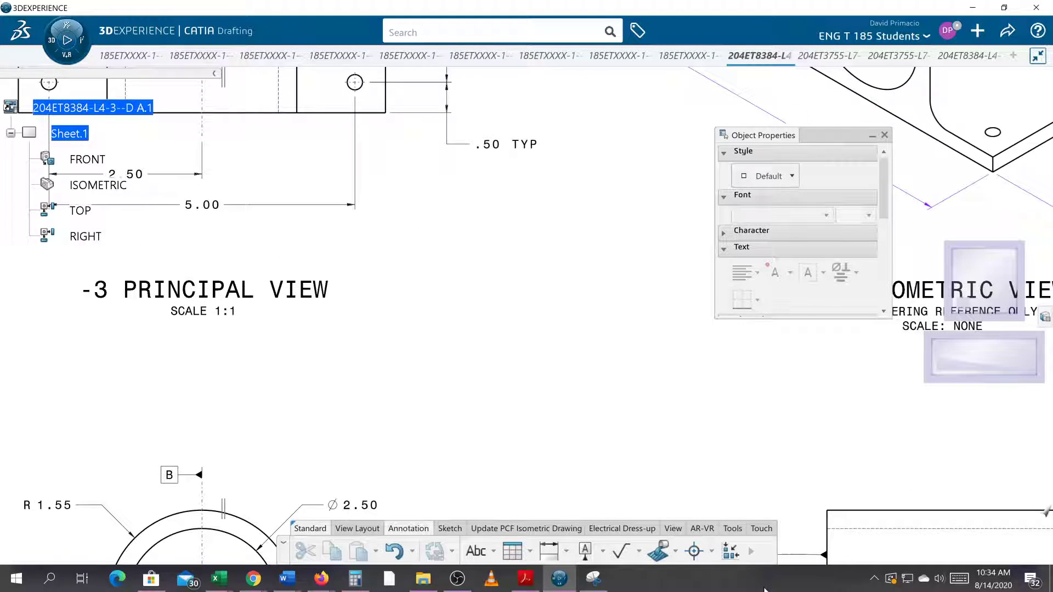
middle_click_drag(422, 378, 646, 512)
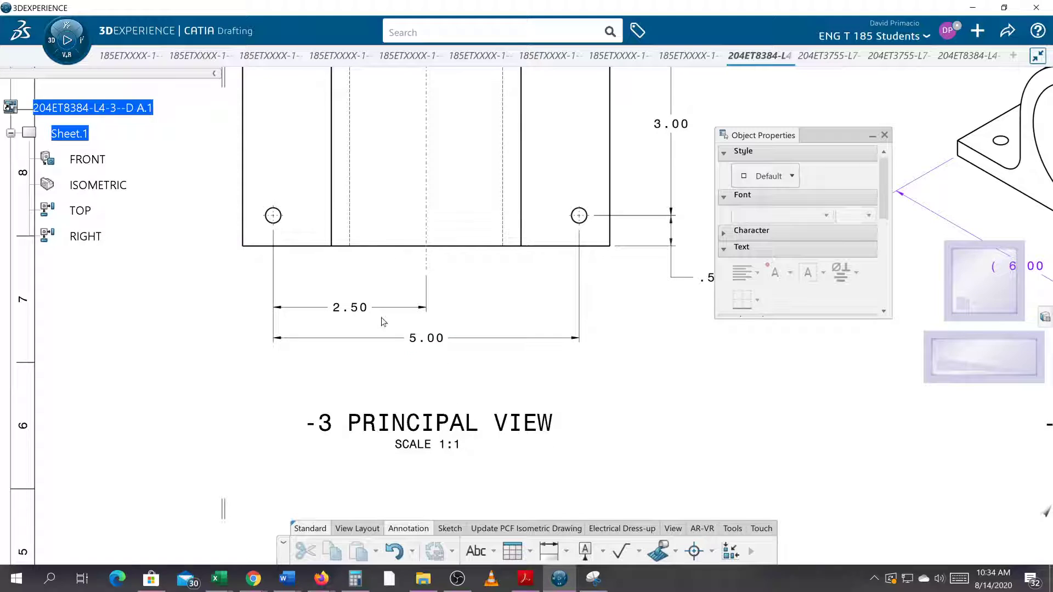
Step: Make the TOP view active and attach a datum feature to its bottom edge, flag below-left
left_click(87, 212)
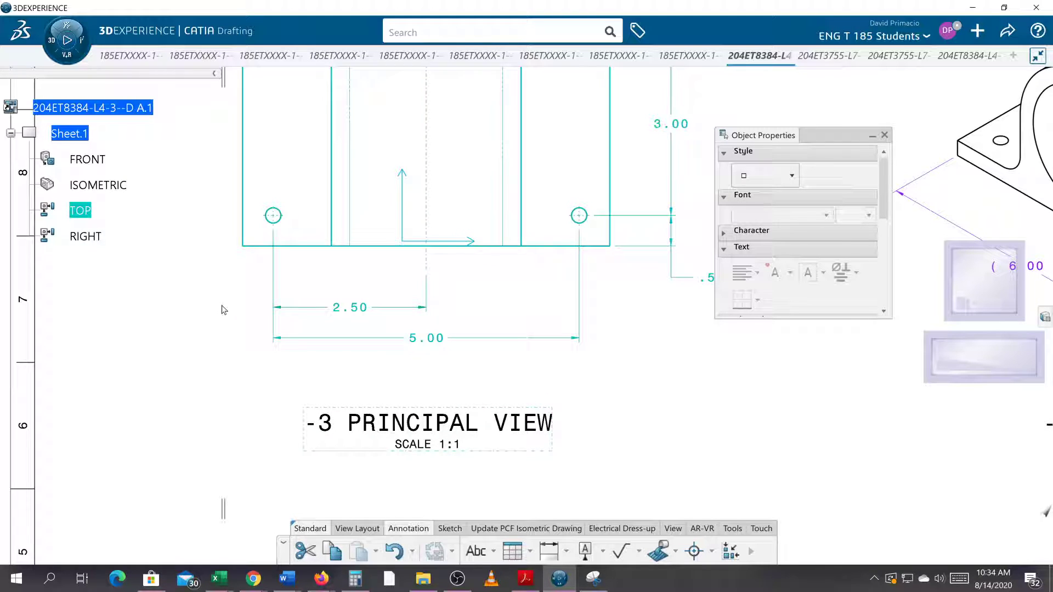
left_click(585, 551)
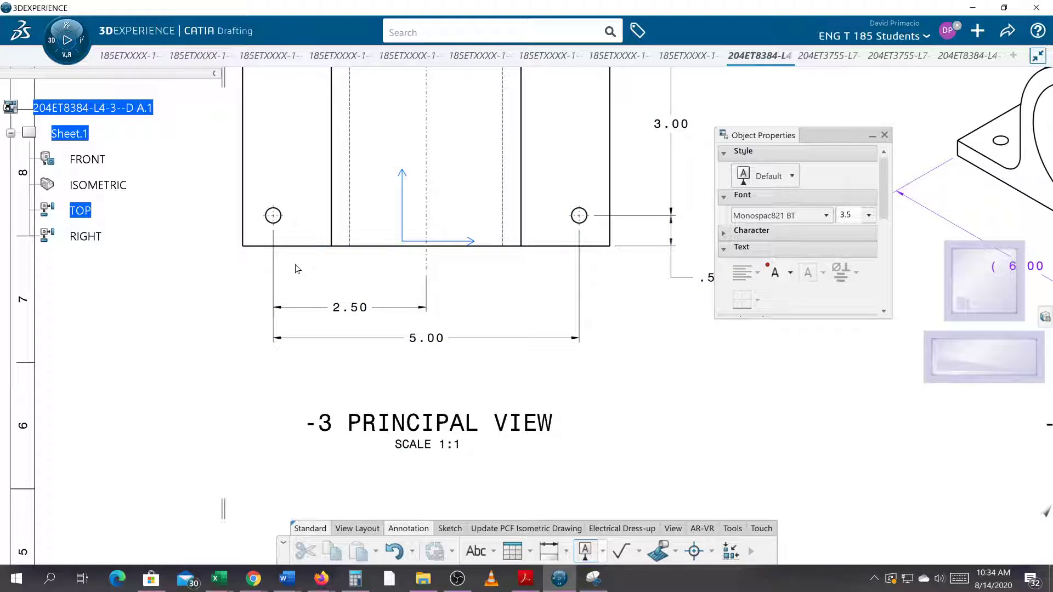
left_click(301, 245)
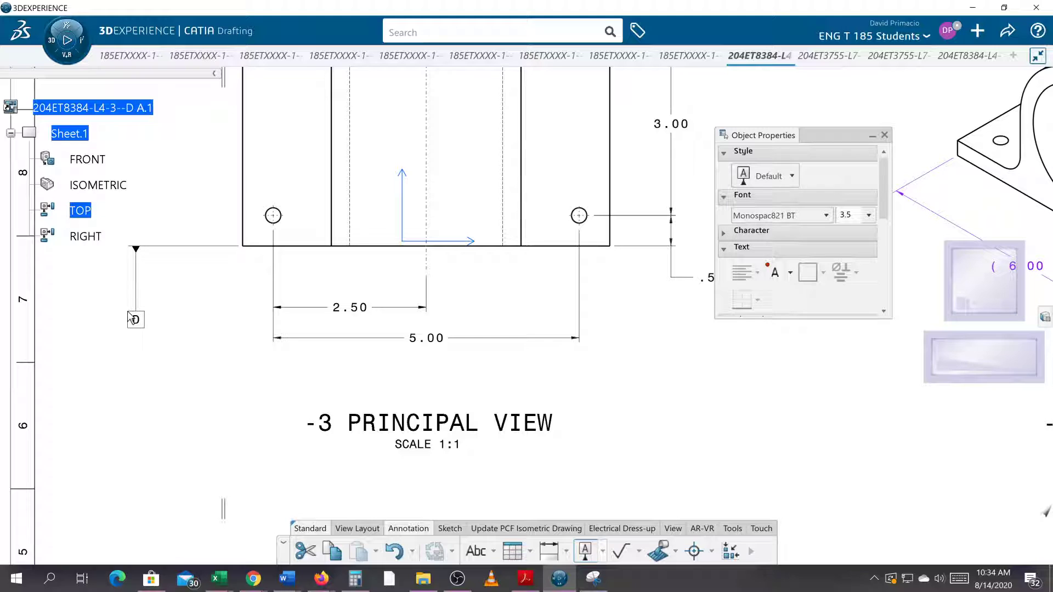
left_click(128, 312)
key("Return")
middle_click_drag(241, 322, 301, 327)
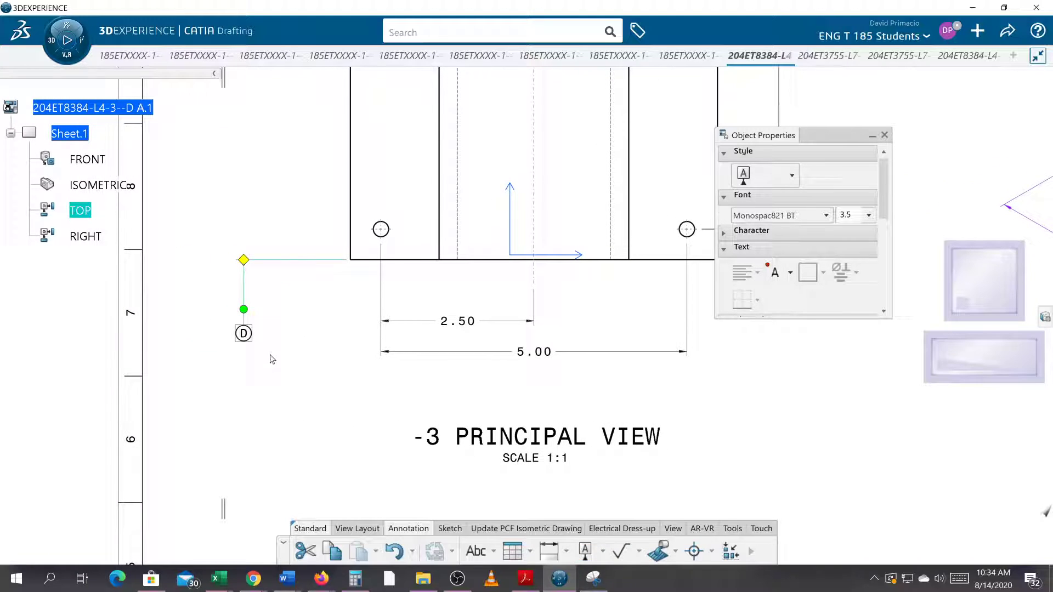
Step: Change the datum letter to capital C and zoom in on the flag
left_click(243, 334)
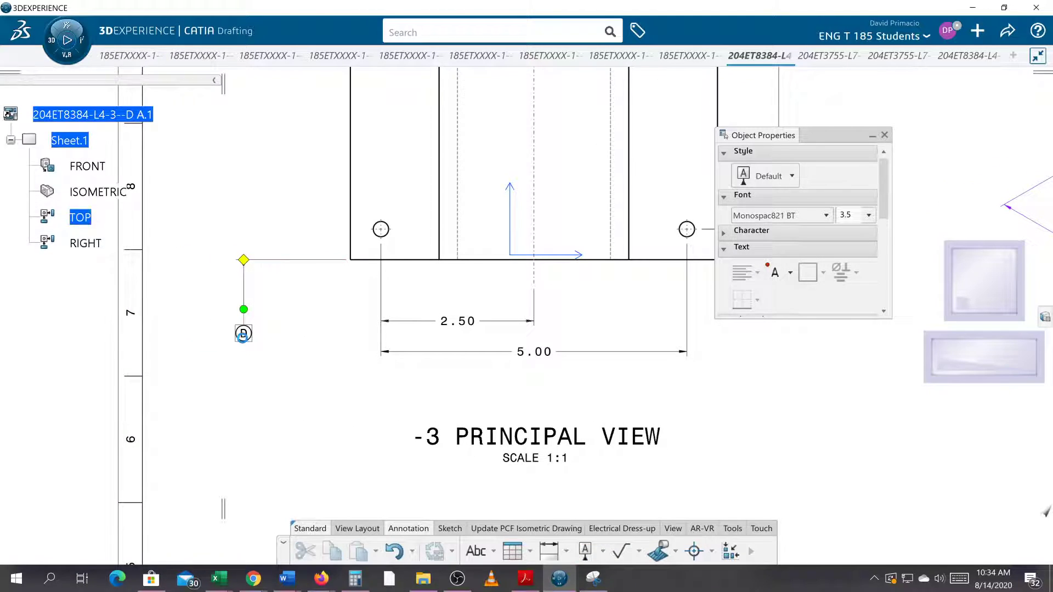
type("c")
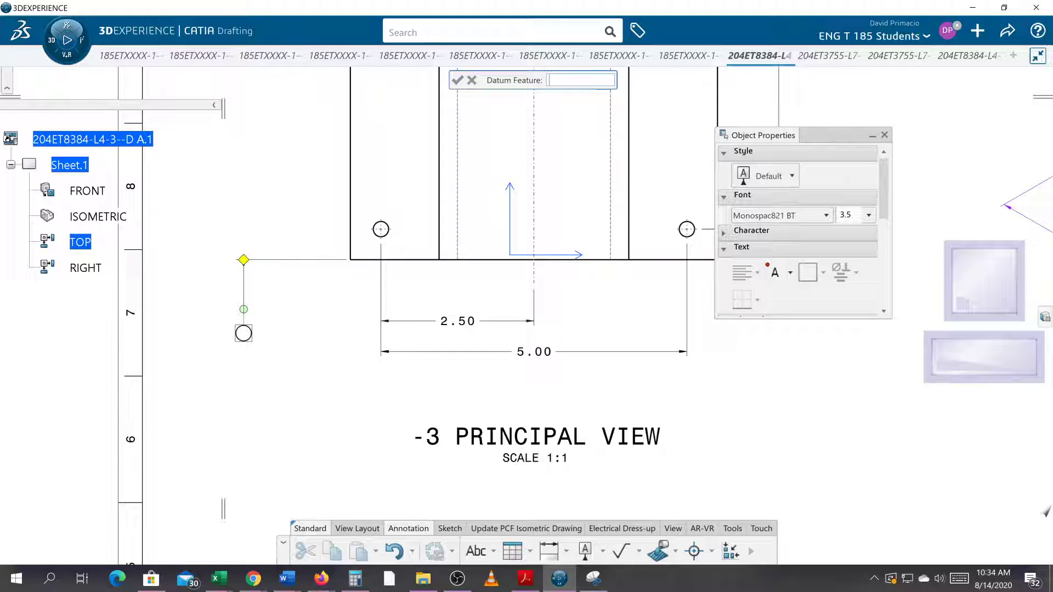
key("Caps_Lock")
key("BackSpace")
type("C")
left_click(338, 353)
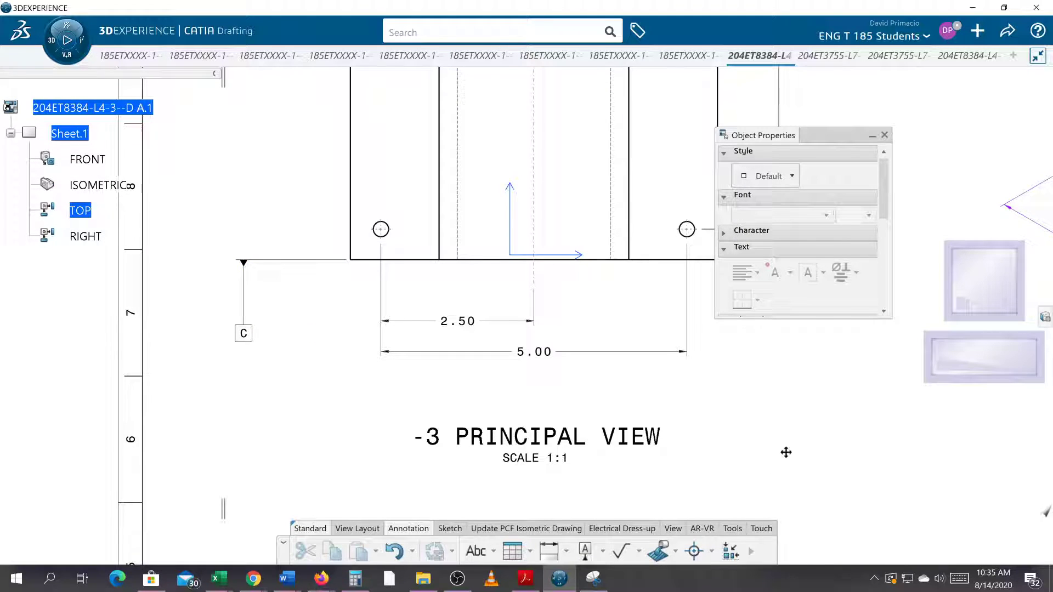
mouse_move(785, 453)
middle_mouse_down()
mouse_move(402, 219)
mouse_move(369, 178)
mouse_move(801, 440)
mouse_move(806, 453)
middle_mouse_up()
middle_click_drag(380, 378, 443, 464)
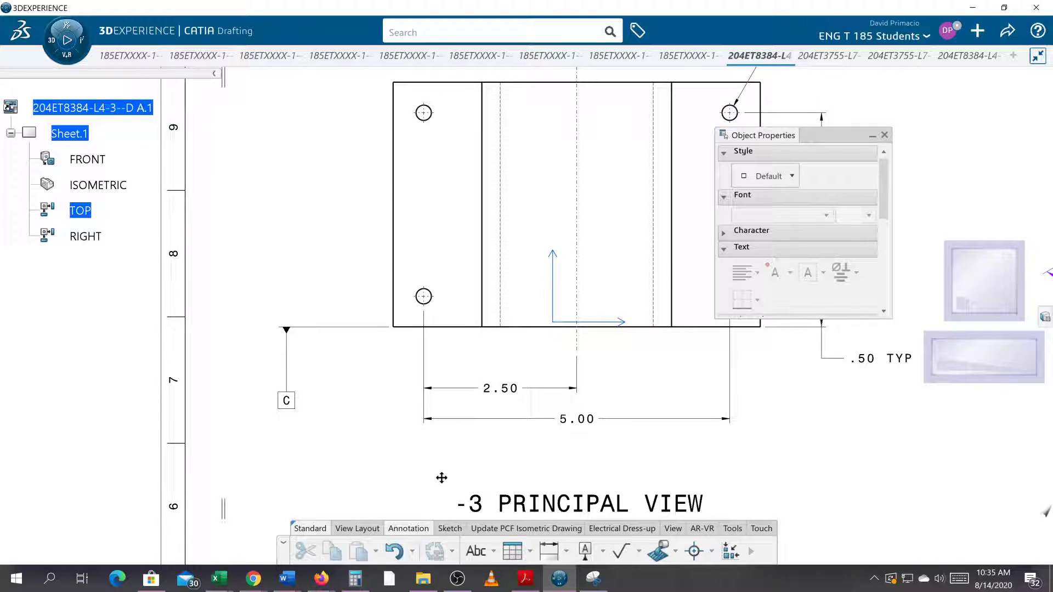
middle_click_drag(406, 423, 410, 416)
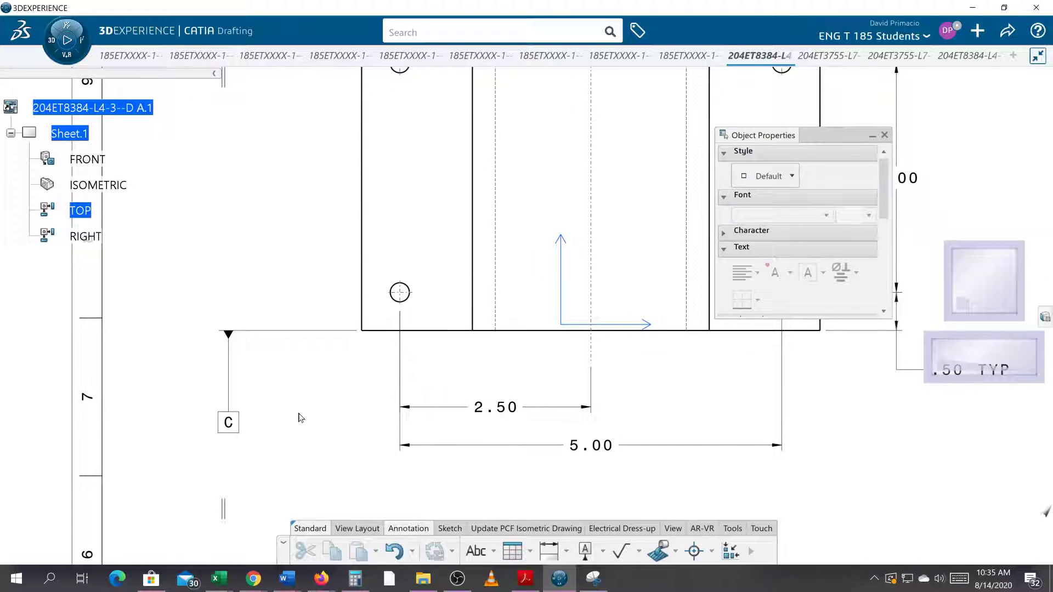
middle_click_drag(279, 410, 394, 360)
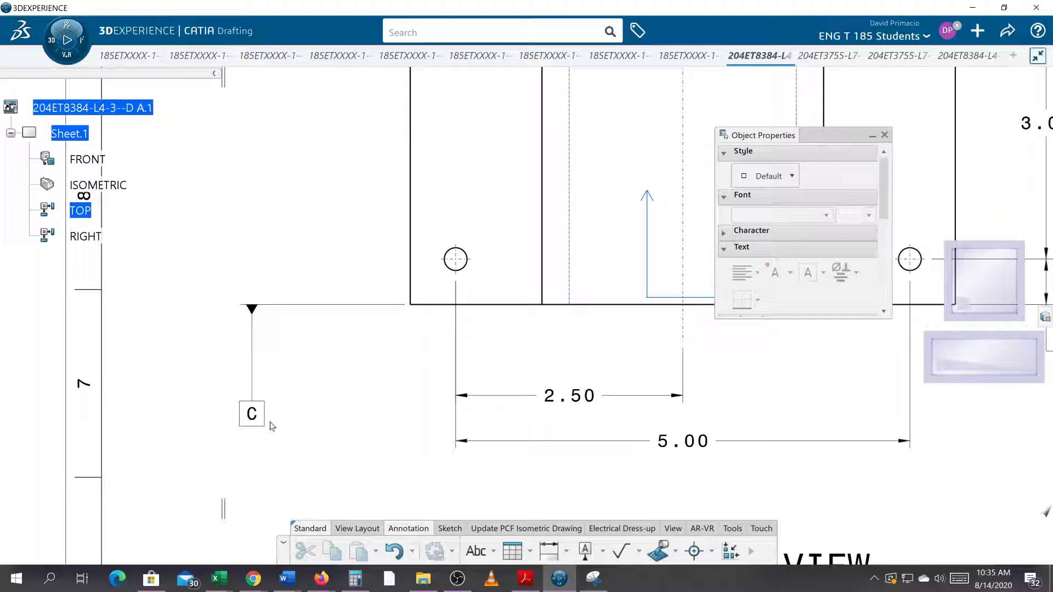
Step: Place a plain text note reading 100 left of datum C, aligned level with its box
left_click(474, 552)
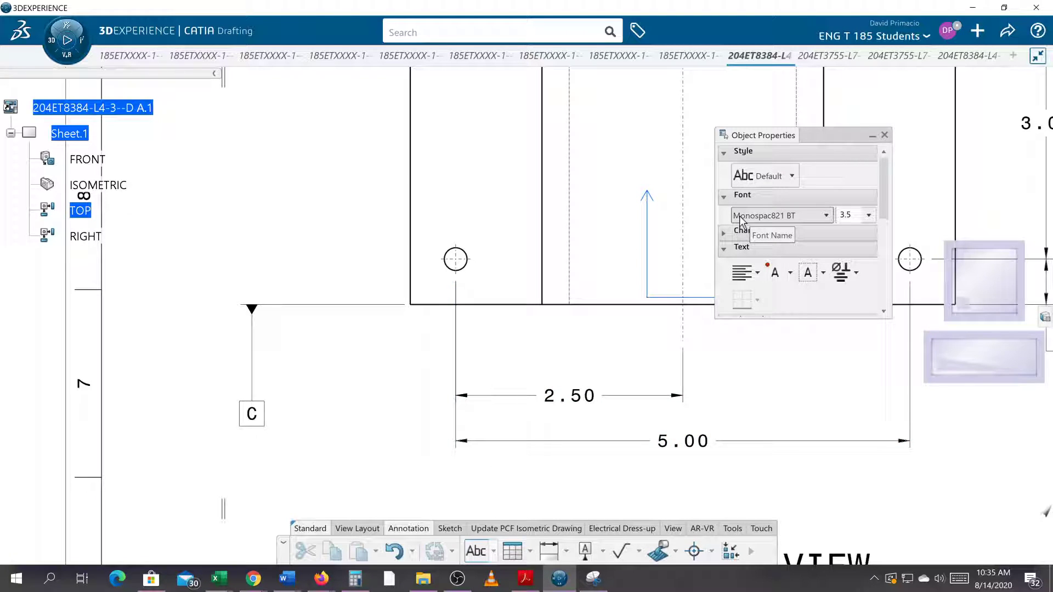
left_click(493, 553)
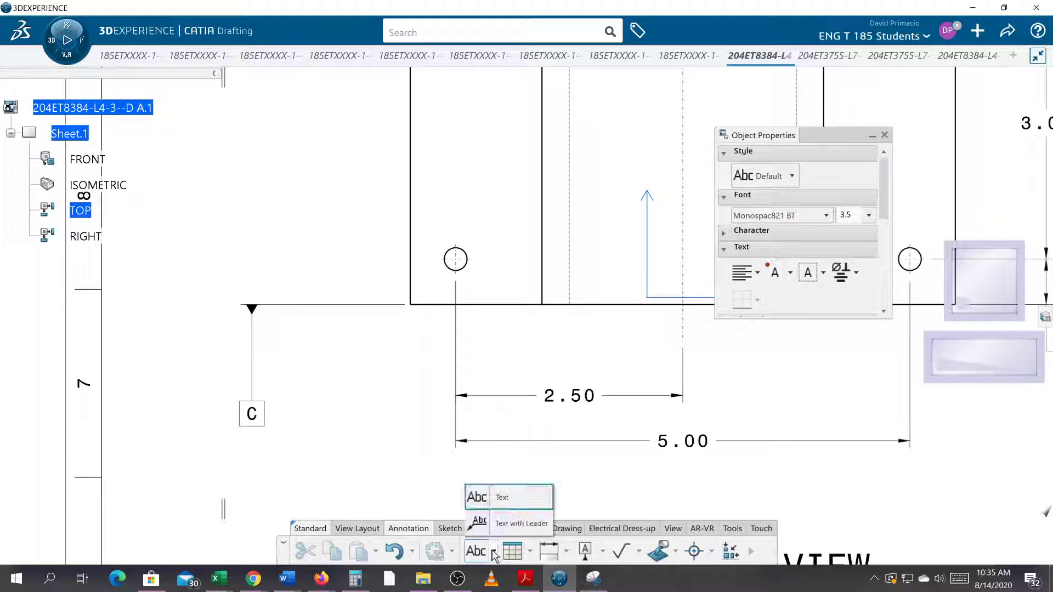
left_click(476, 500)
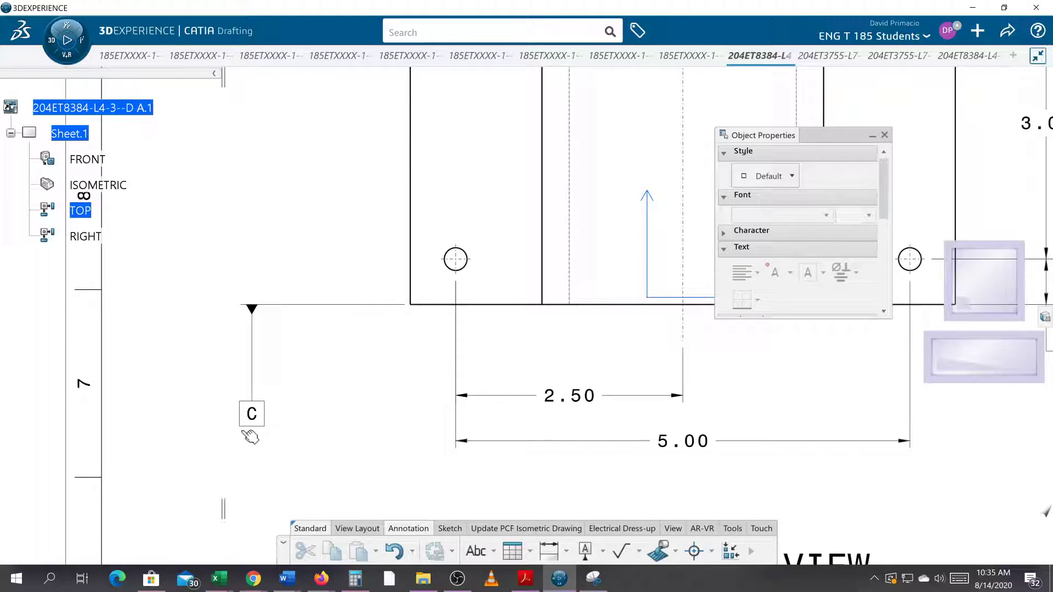
right_click(189, 417)
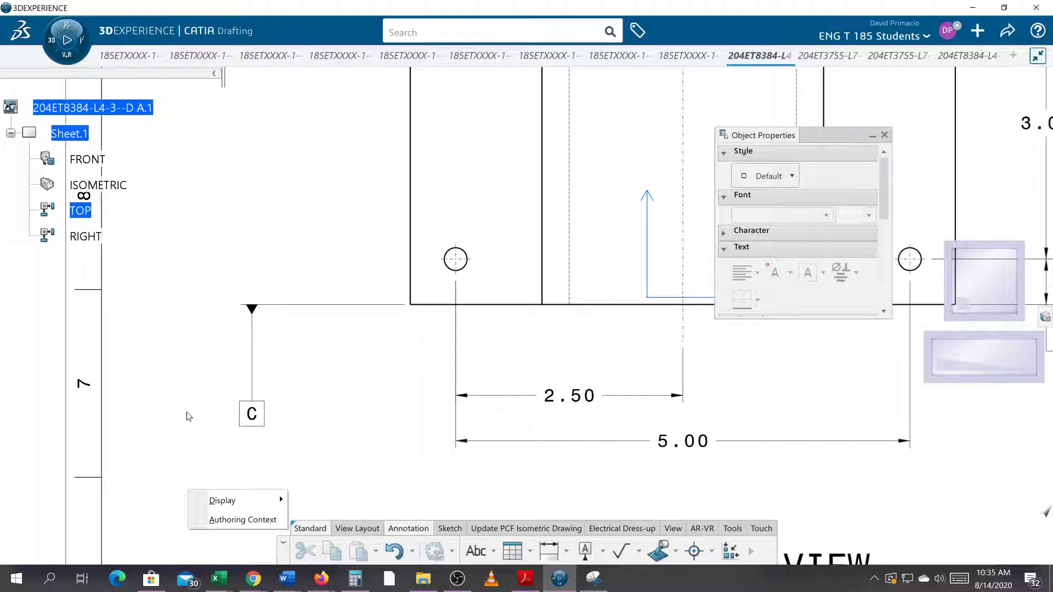
key("Escape")
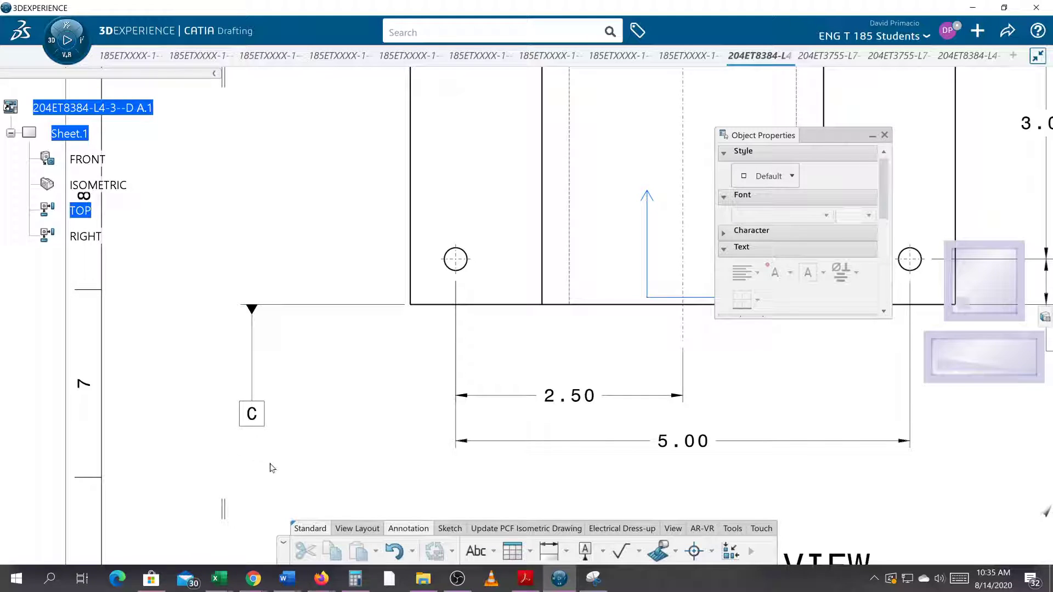
left_click(477, 551)
left_click(179, 422)
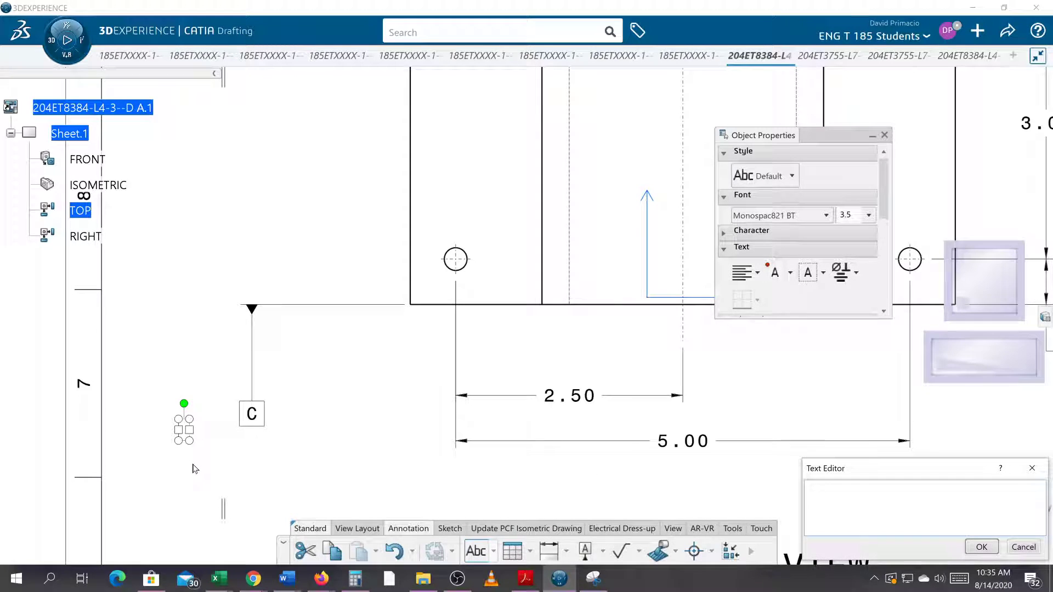
type("100")
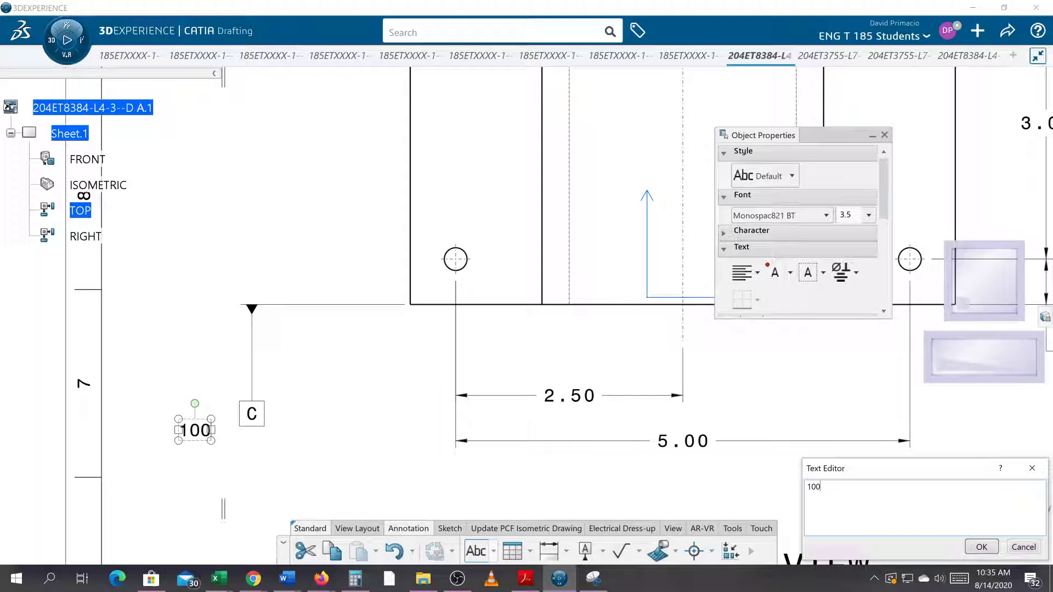
left_click(251, 454)
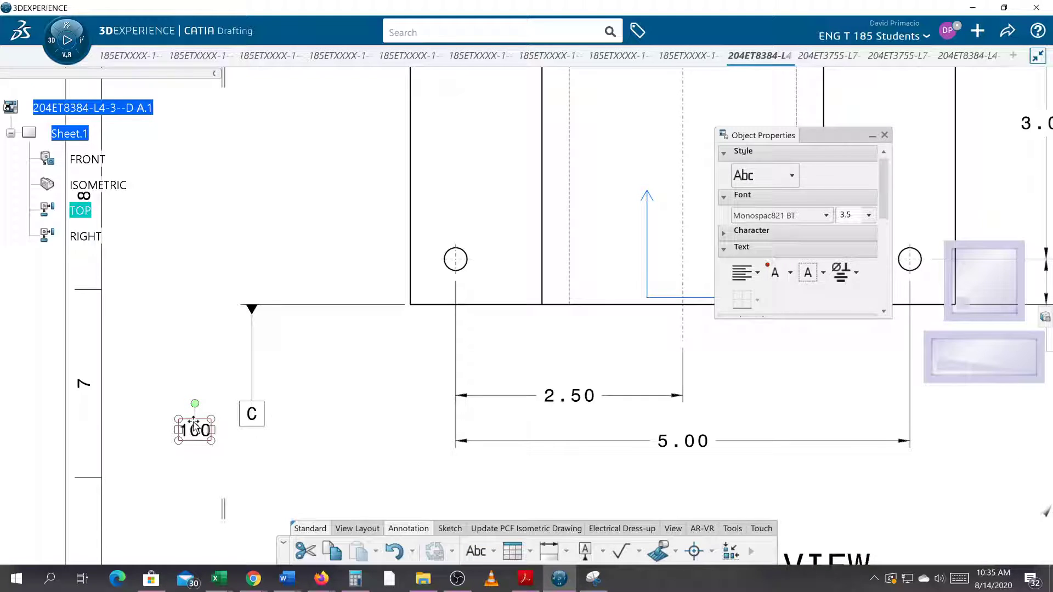
left_click_drag(192, 422, 192, 408)
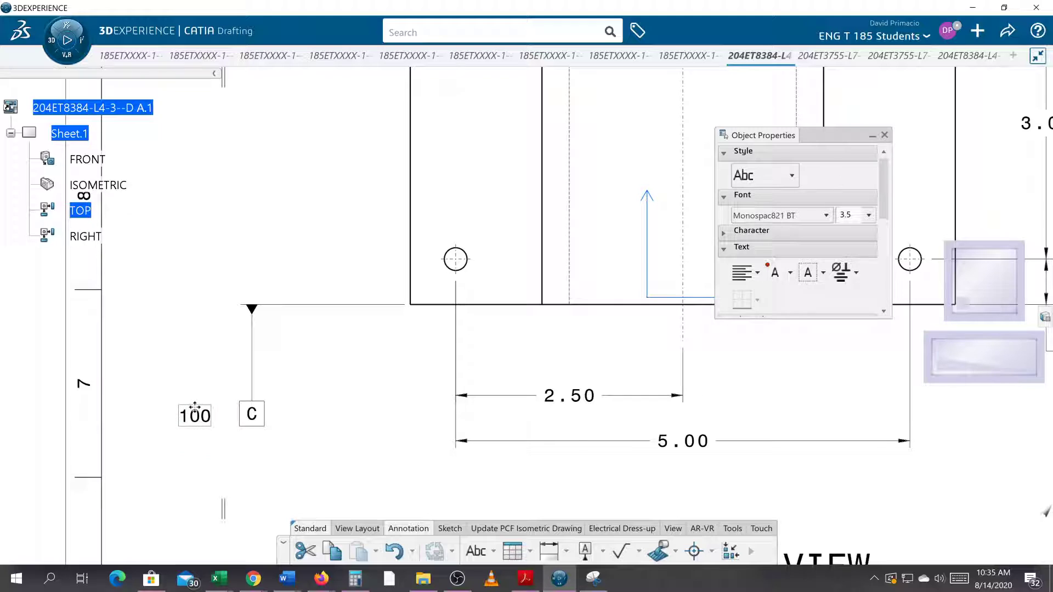
left_click(266, 472)
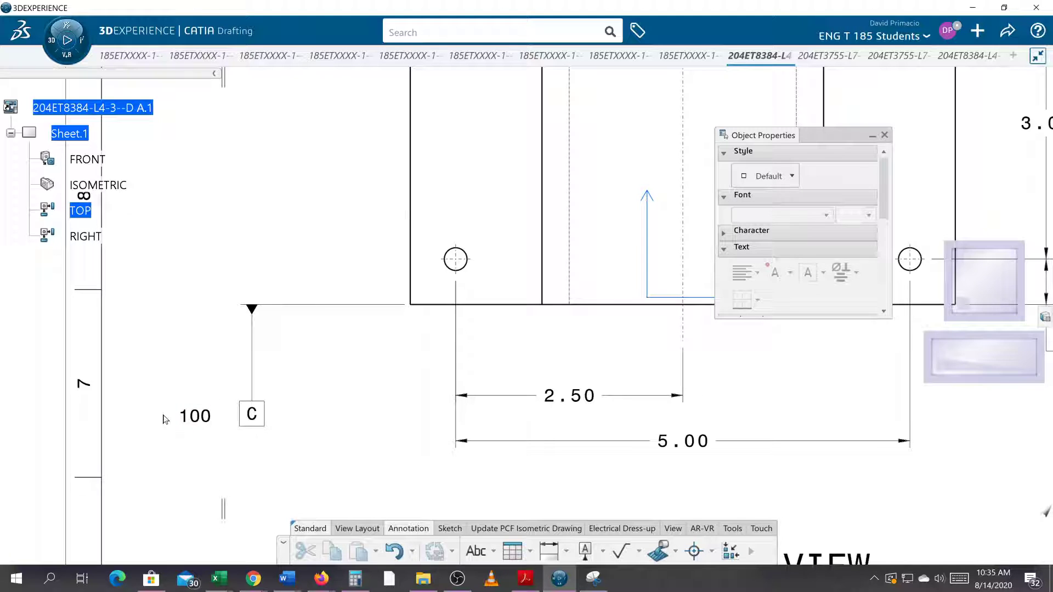
Step: Open the Properties of the 100 text and review its settings tabs
left_click(191, 417)
right_click(193, 418)
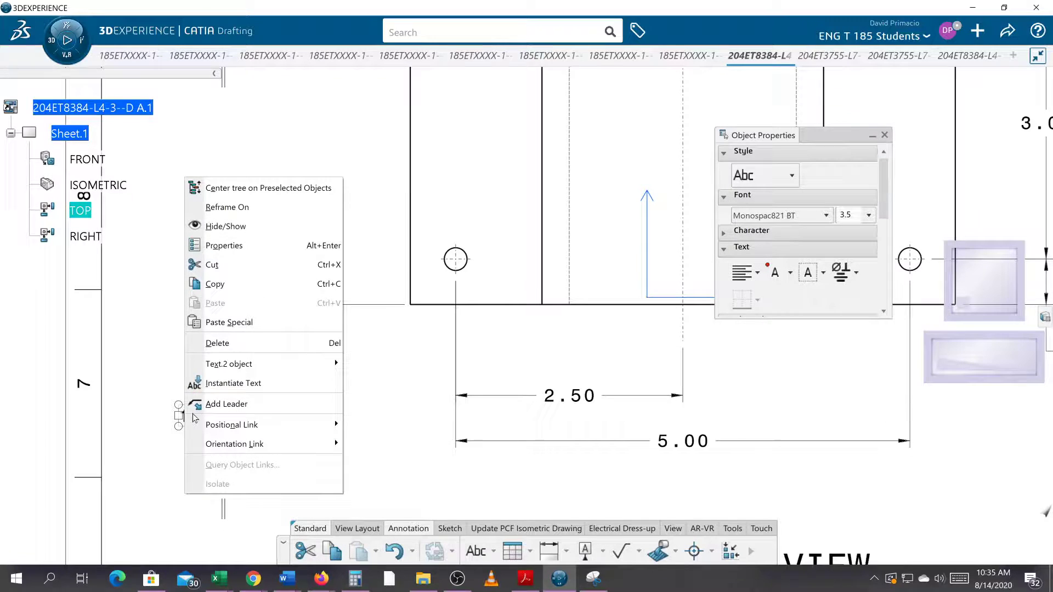
left_click(301, 245)
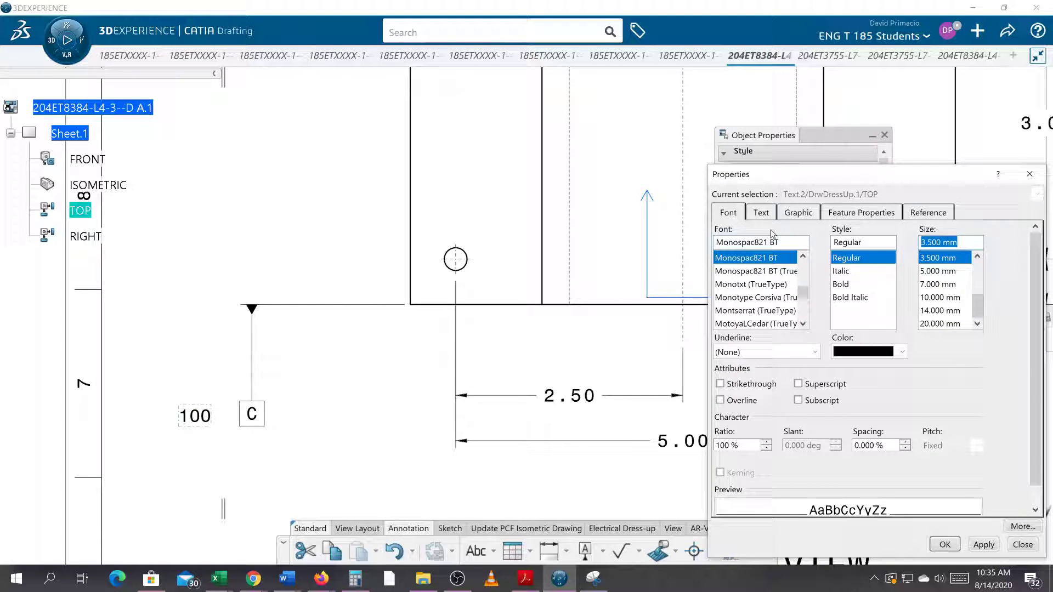
left_click(760, 216)
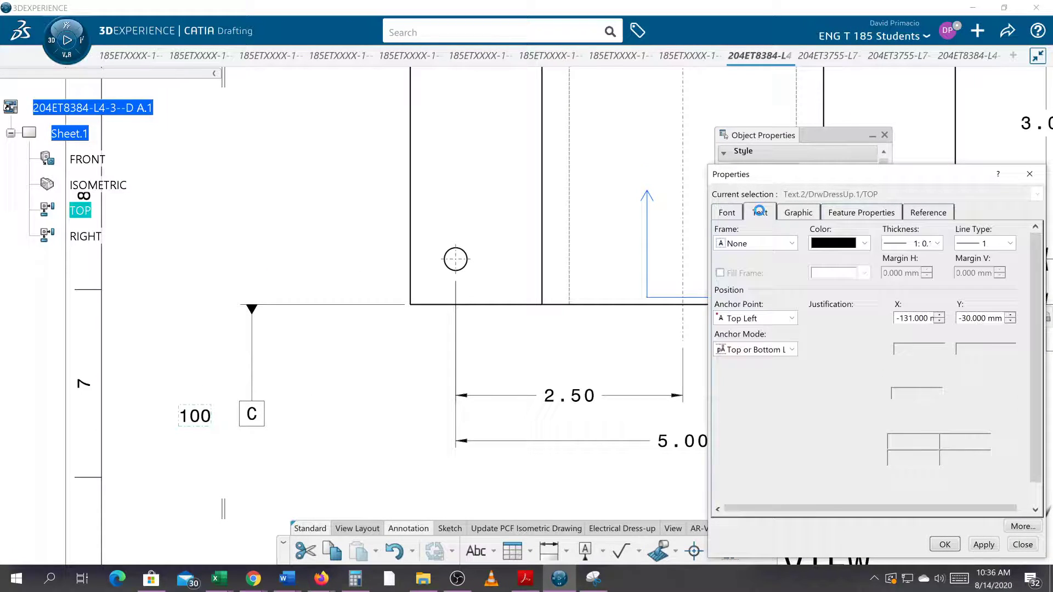
left_click(794, 215)
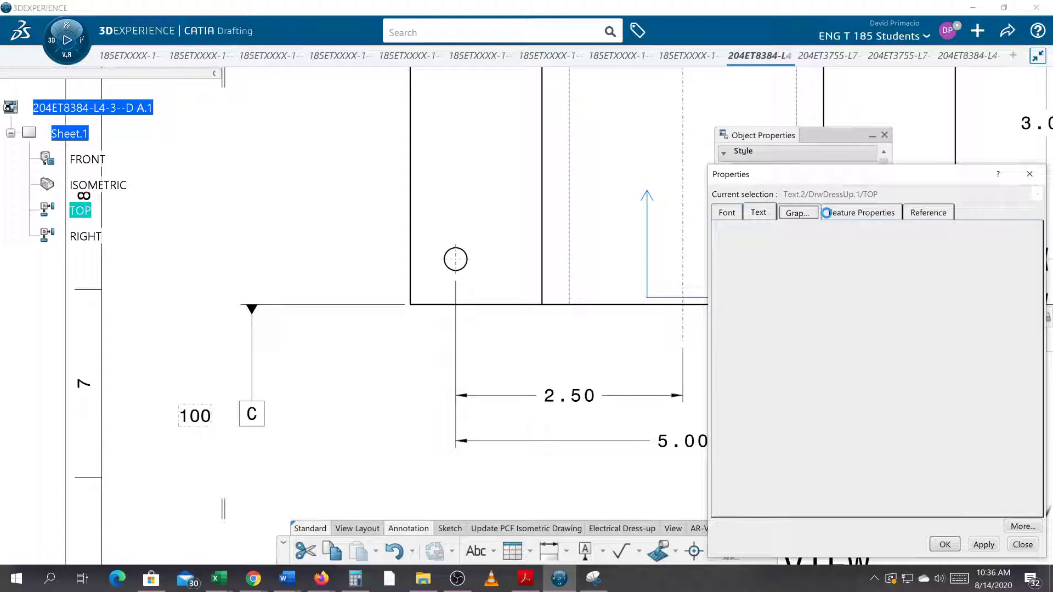
left_click(854, 218)
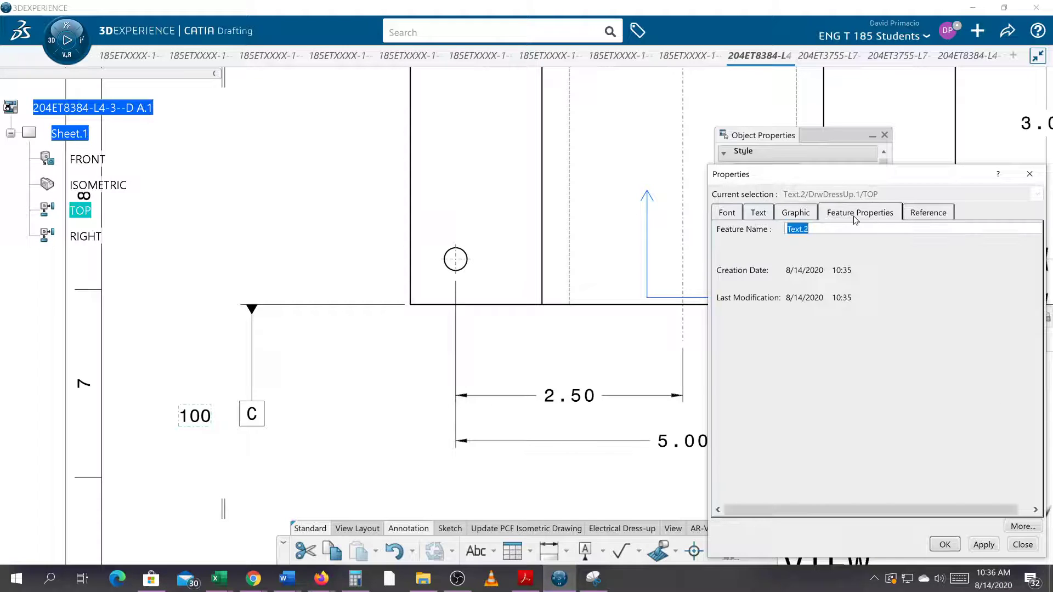
left_click(920, 214)
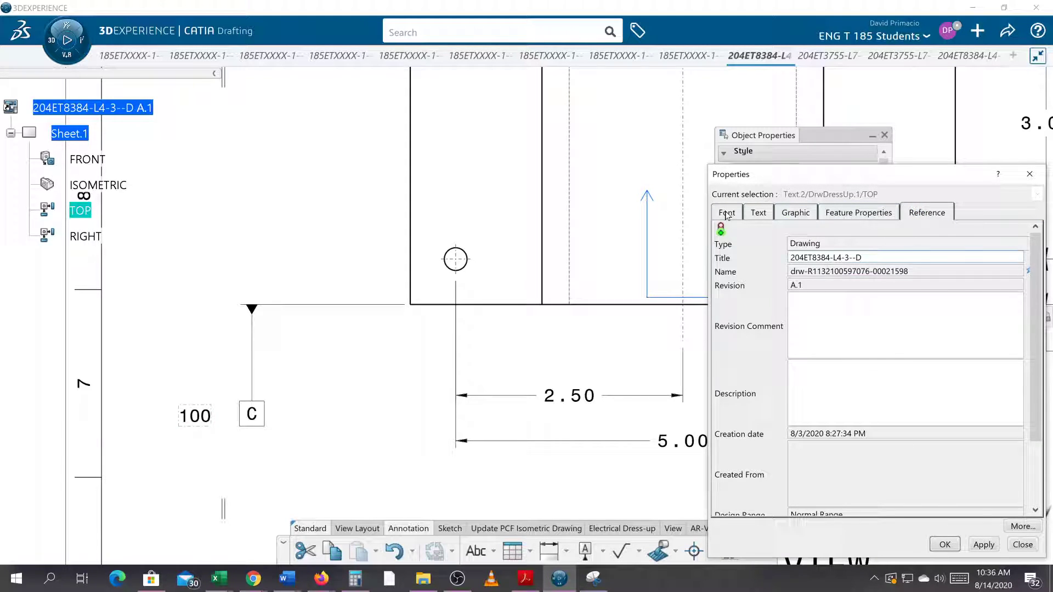
left_click(727, 214)
scroll(784, 373, "down", 1)
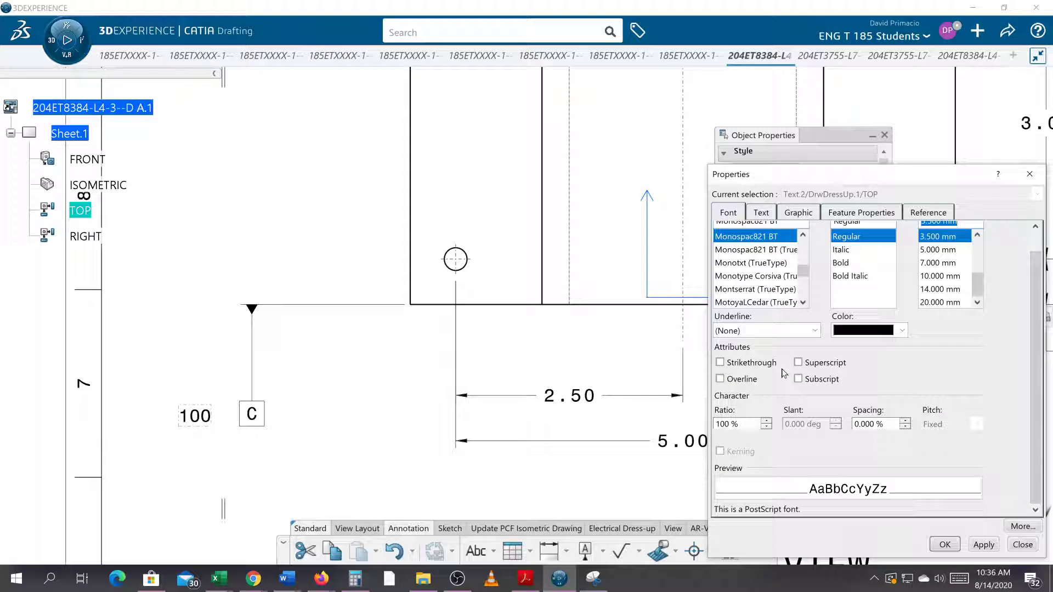
scroll(785, 373, "up", 1)
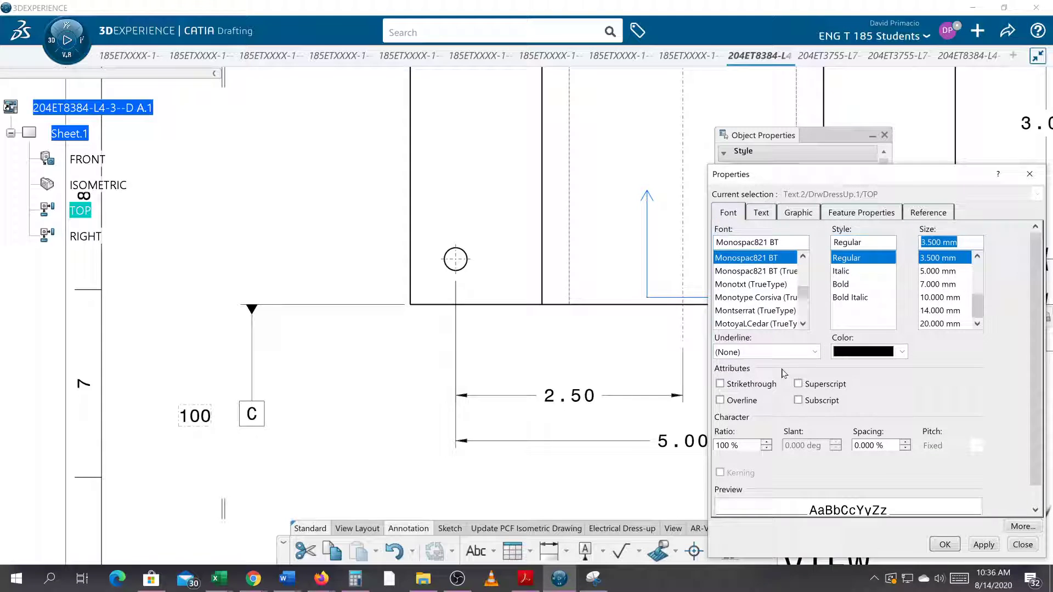
Step: Set the 100 text's frame to Right Flag, then apply and confirm
left_click(759, 213)
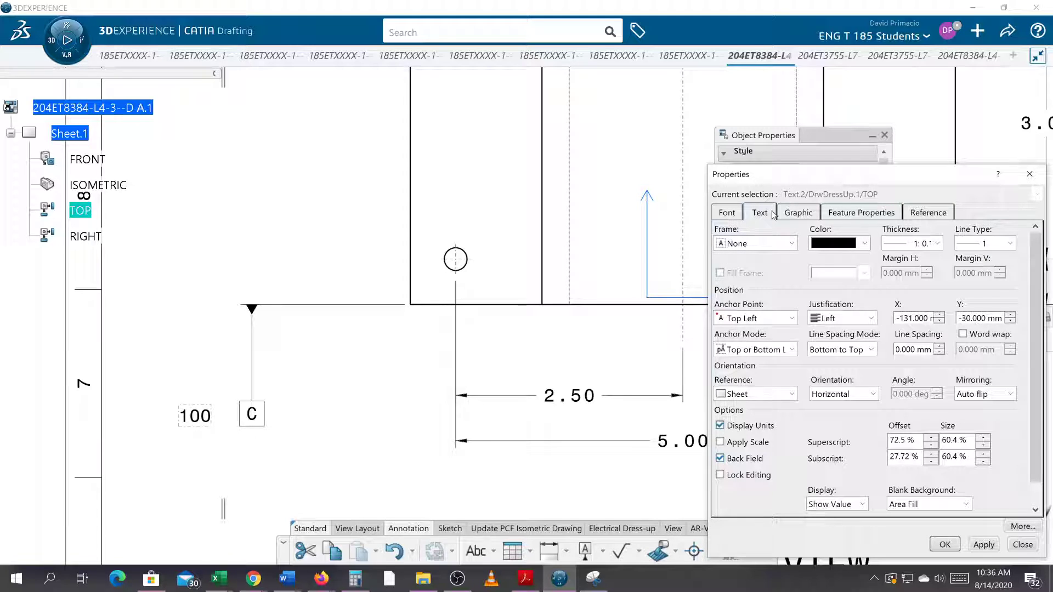
left_click(791, 245)
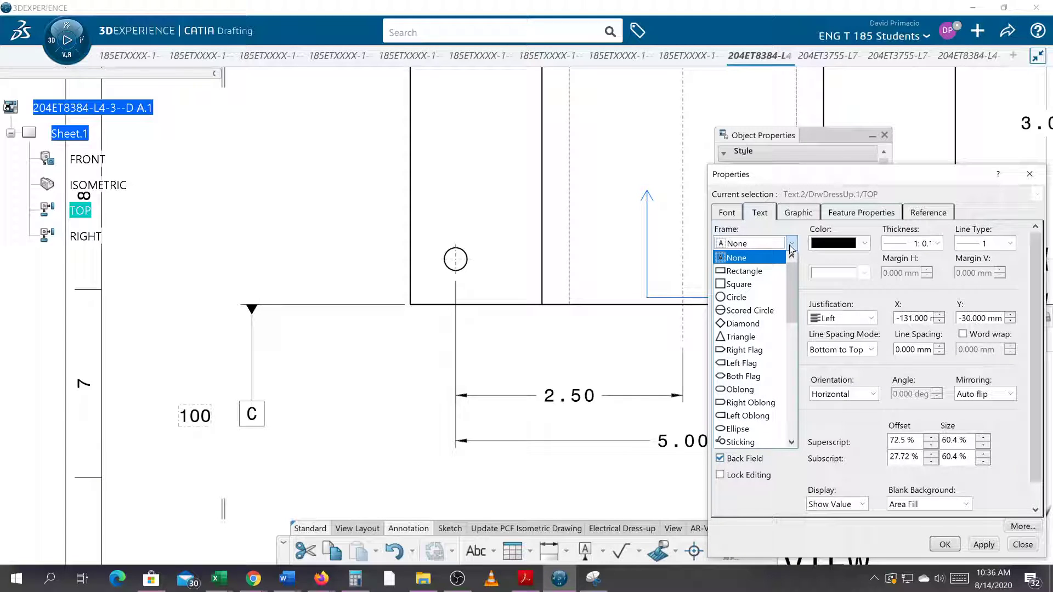
left_click(779, 351)
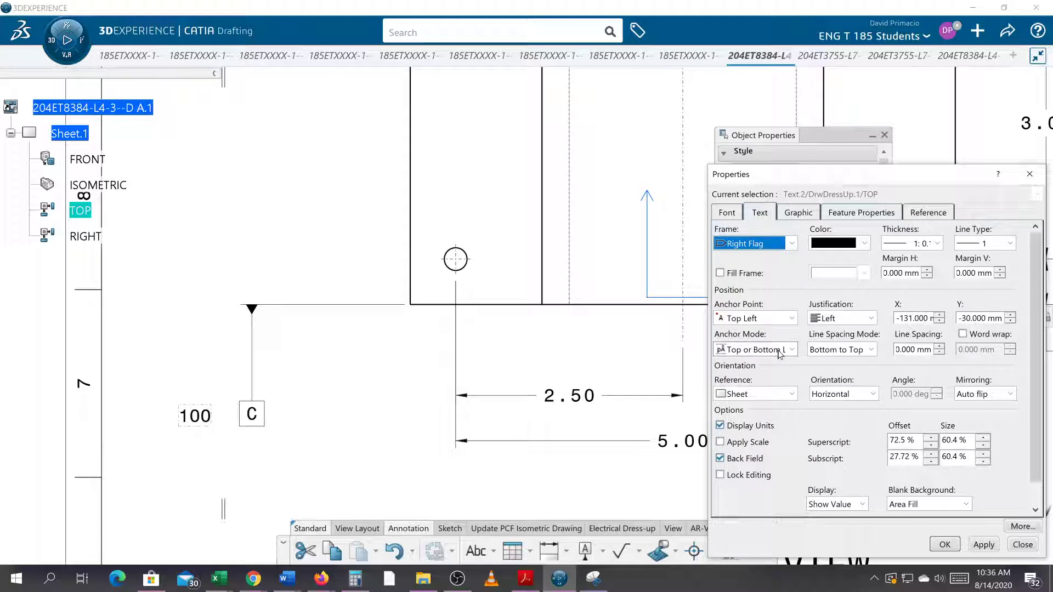
left_click(982, 546)
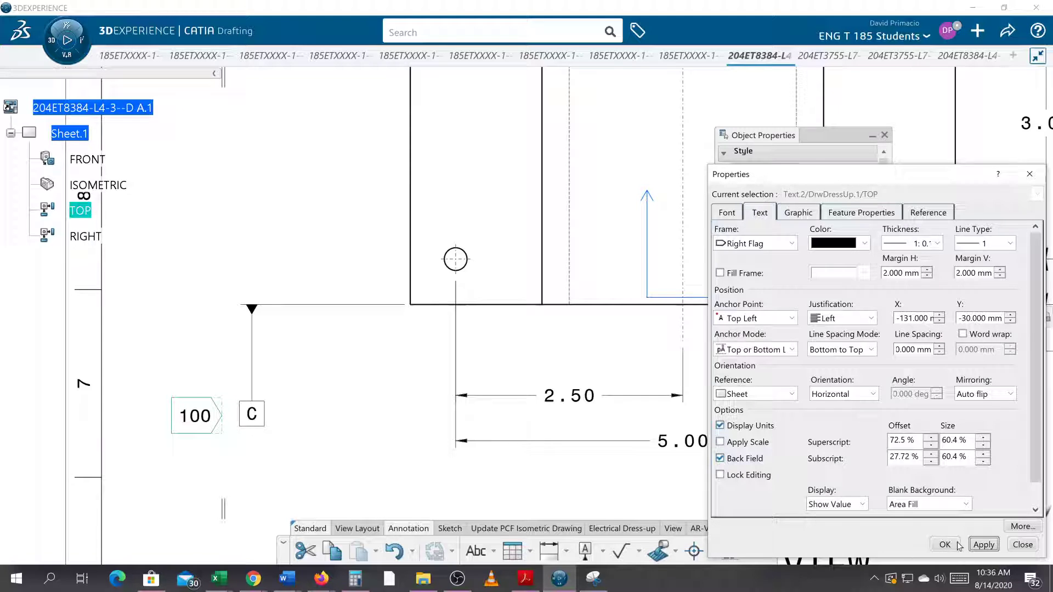
left_click(983, 544)
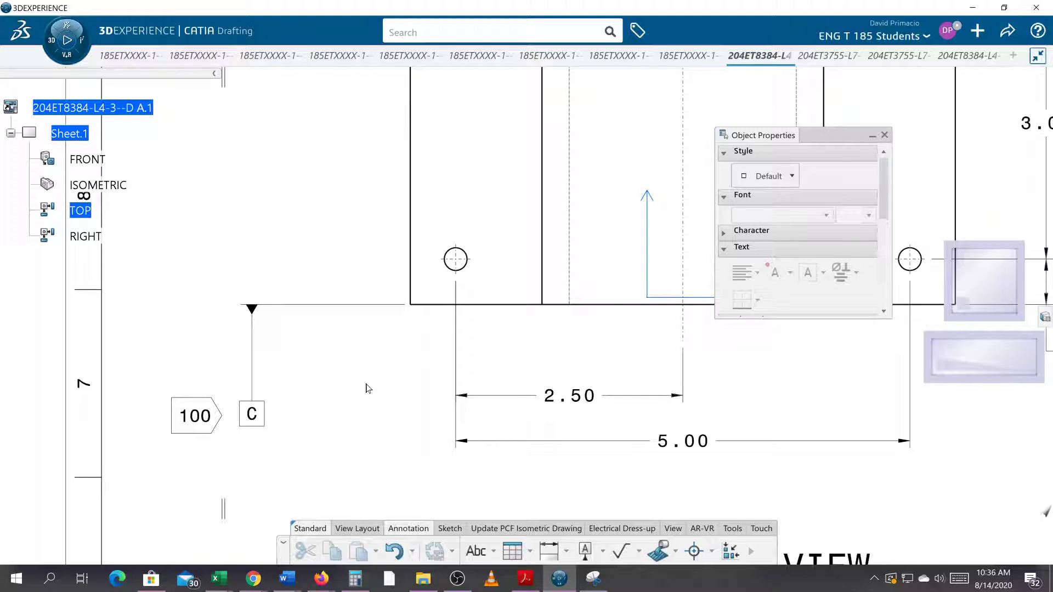
Step: Zoom out and pan the sheet over to the GENERAL NOTES block
scroll(376, 364, "down", 5)
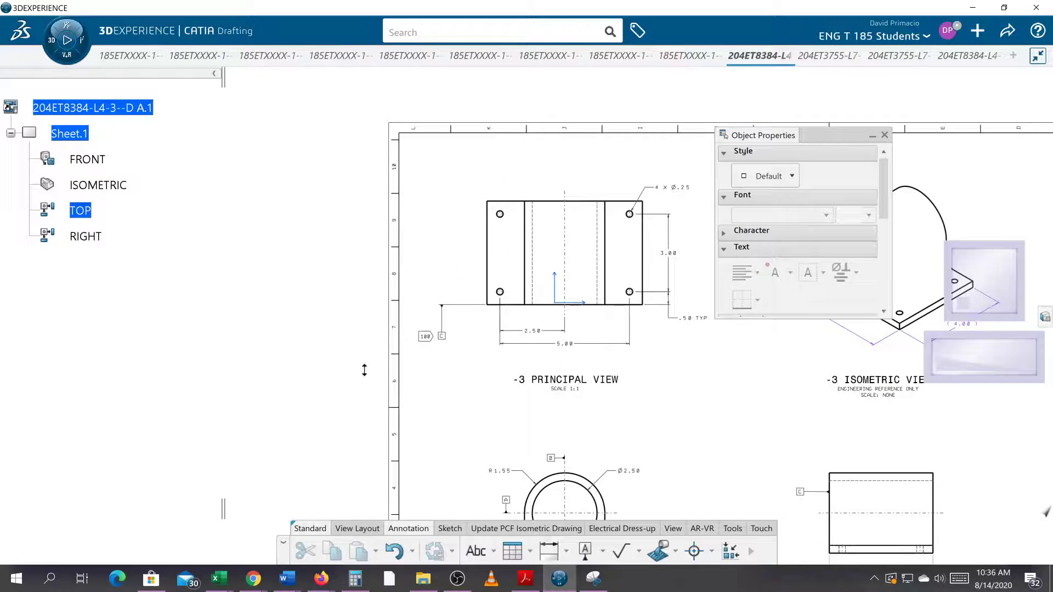
mouse_move(643, 467)
middle_mouse_down()
mouse_move(468, 417)
mouse_move(468, 404)
mouse_move(532, 431)
mouse_move(506, 397)
mouse_move(514, 415)
mouse_move(409, 400)
middle_mouse_up()
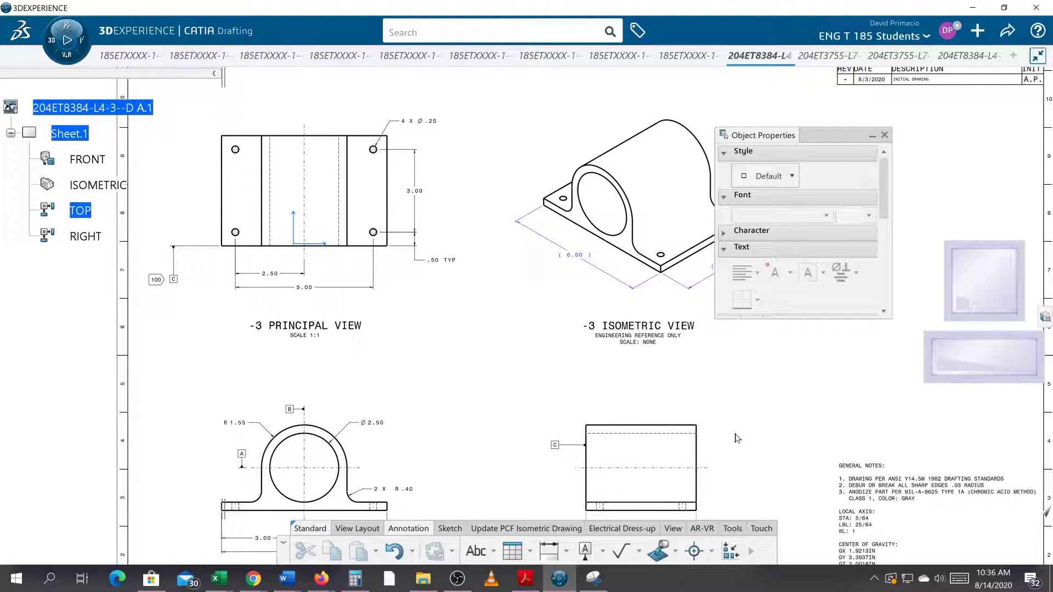
mouse_move(562, 409)
middle_mouse_down()
mouse_move(342, 372)
mouse_move(297, 338)
mouse_move(148, 348)
mouse_move(208, 348)
mouse_move(494, 183)
mouse_move(606, 90)
mouse_move(541, 145)
middle_mouse_up()
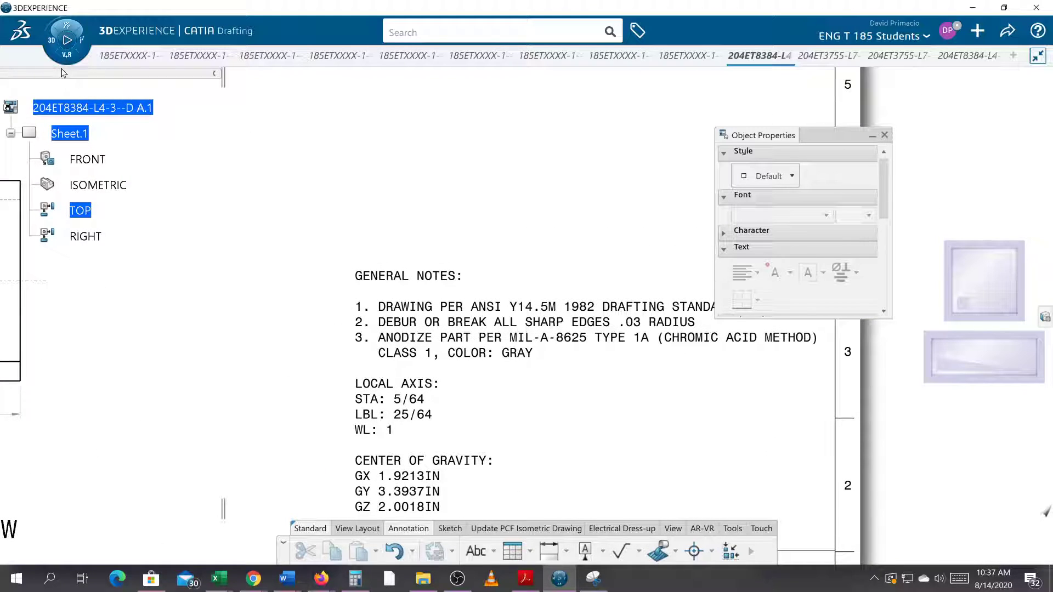
Step: Switch to the sheet background and place a text note reading 100 above the general notes
right_click(69, 135)
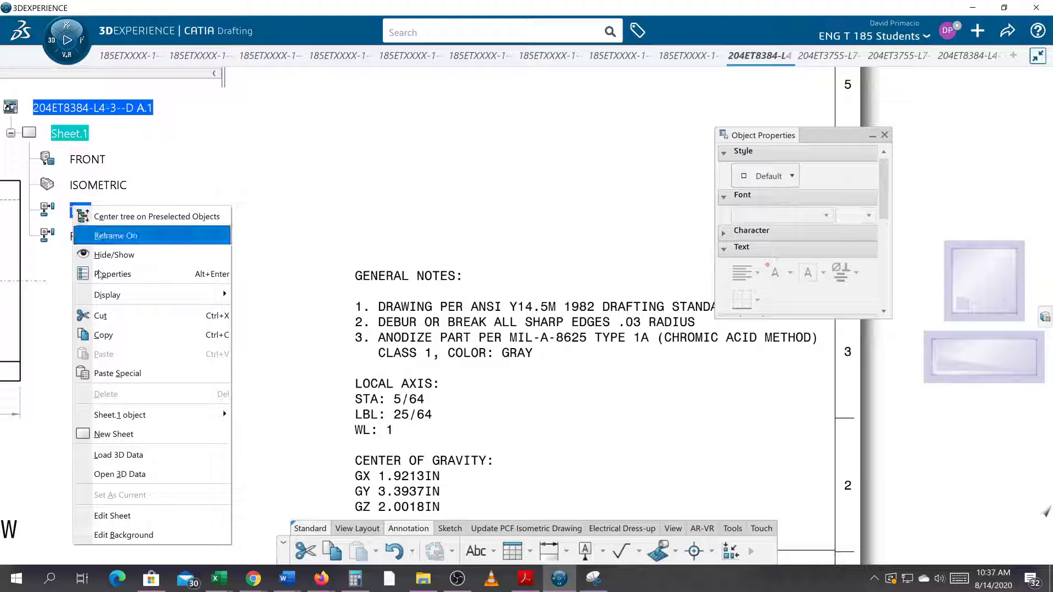
left_click(120, 533)
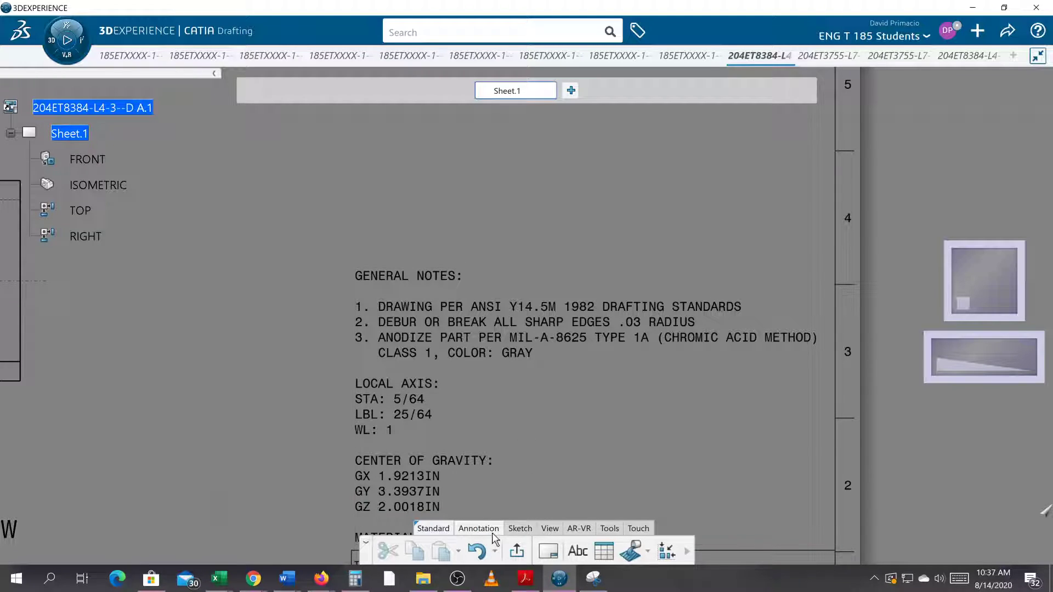
left_click(578, 551)
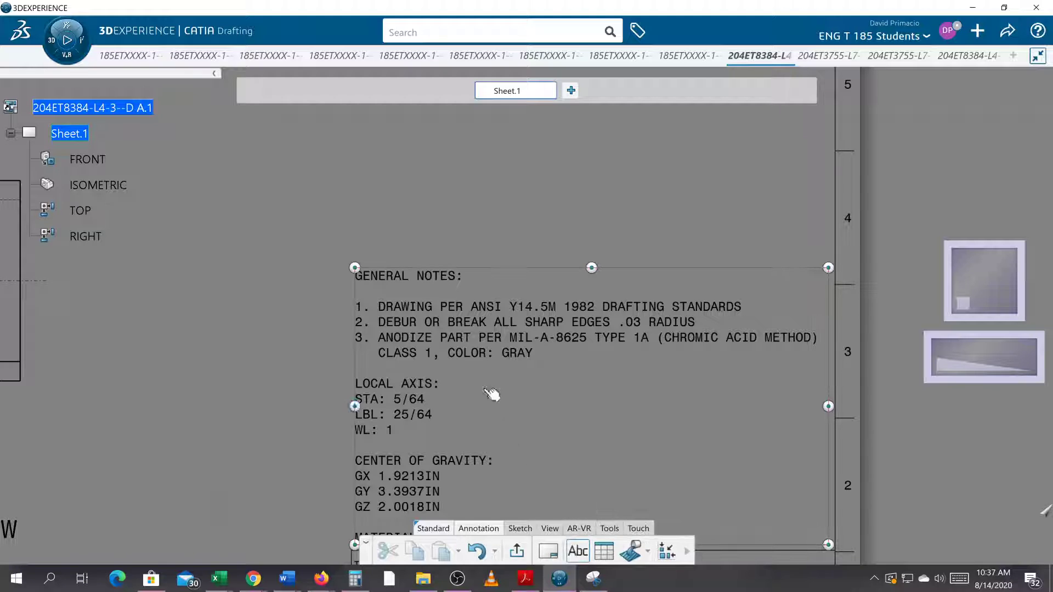
left_click(375, 181)
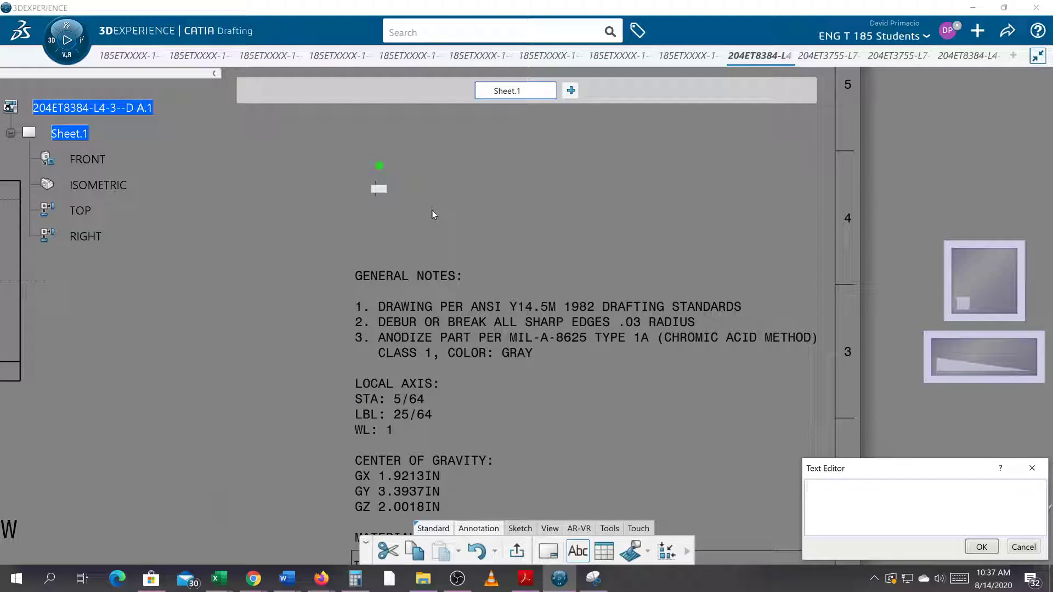
type("100")
left_click(981, 547)
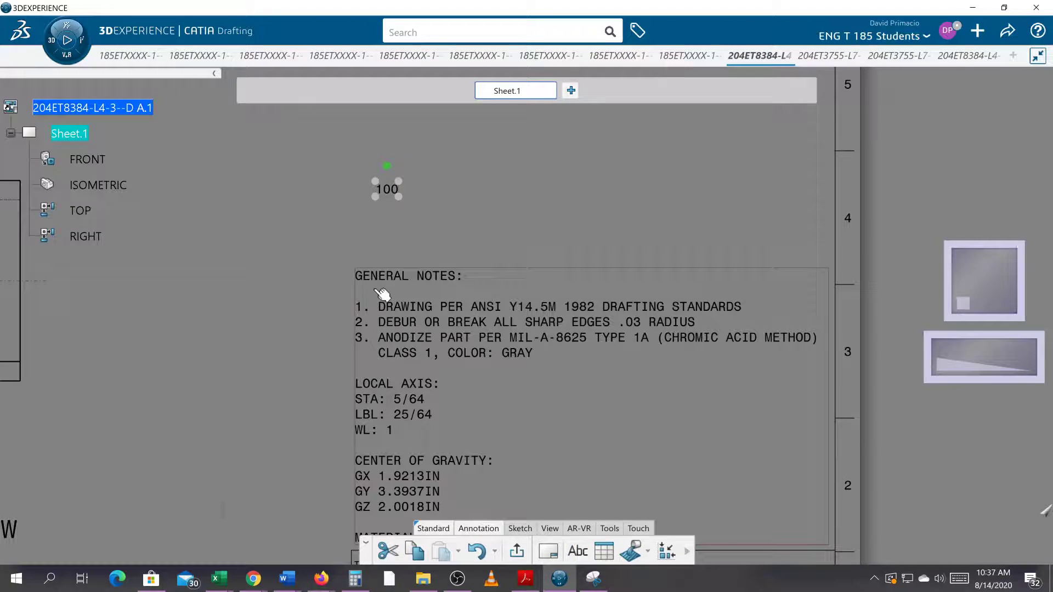
Step: Give the 100 text a Right Flag frame through its Properties
right_click(387, 191)
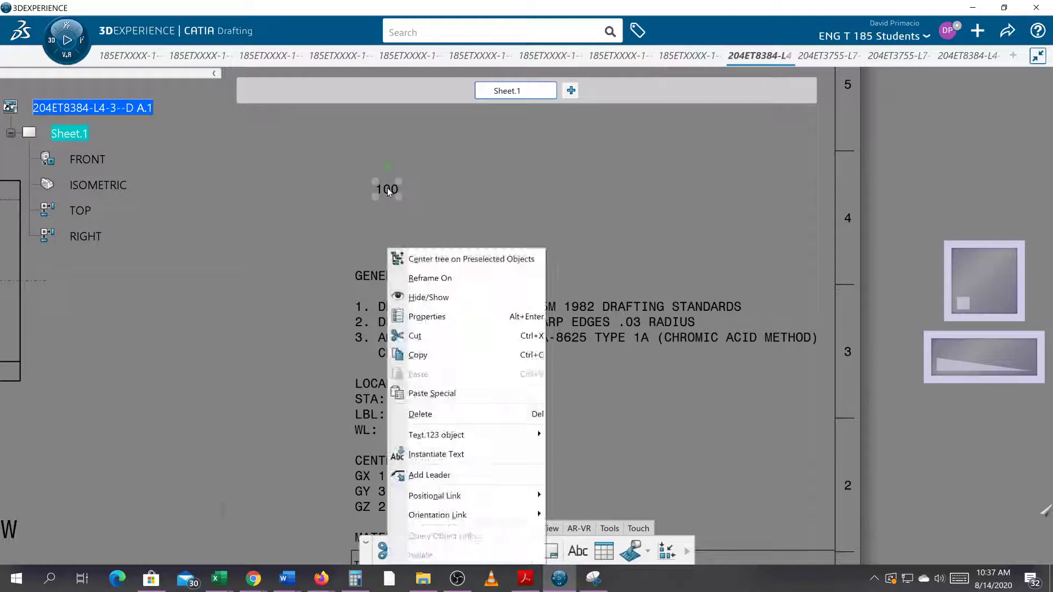
left_click(430, 317)
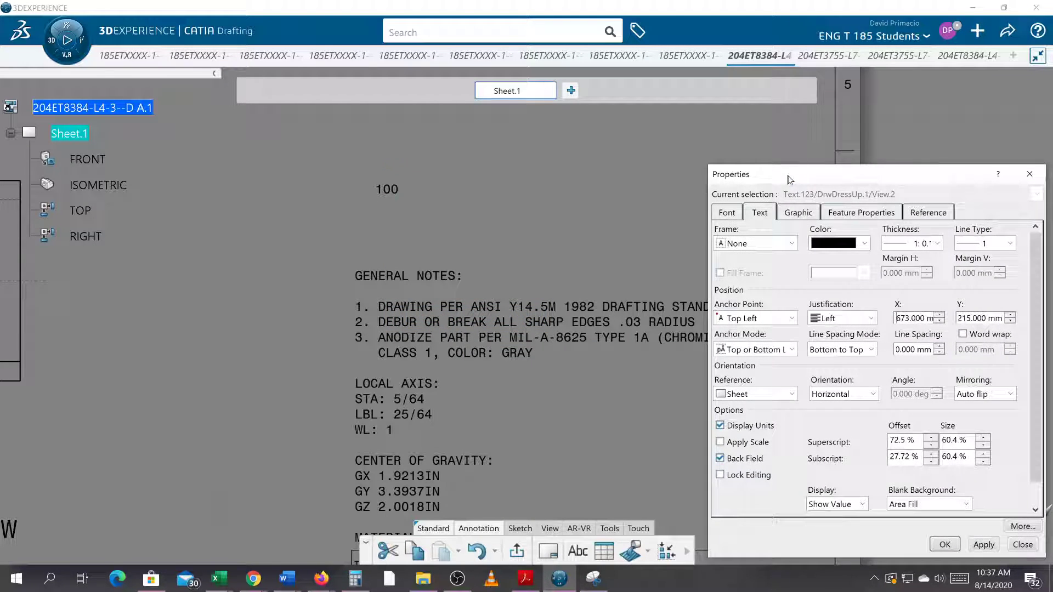
left_click(759, 247)
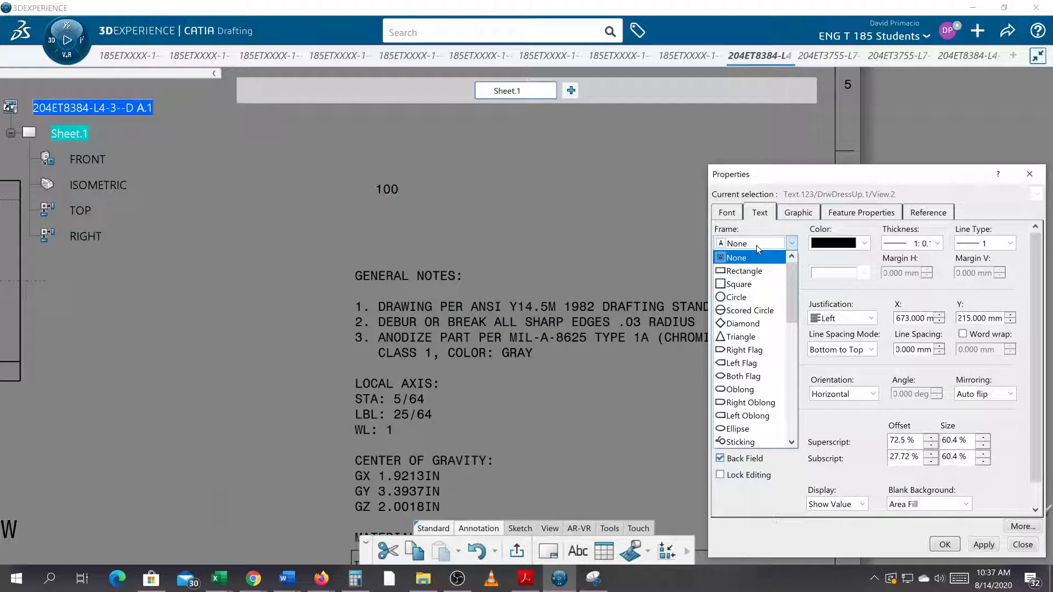
left_click(760, 349)
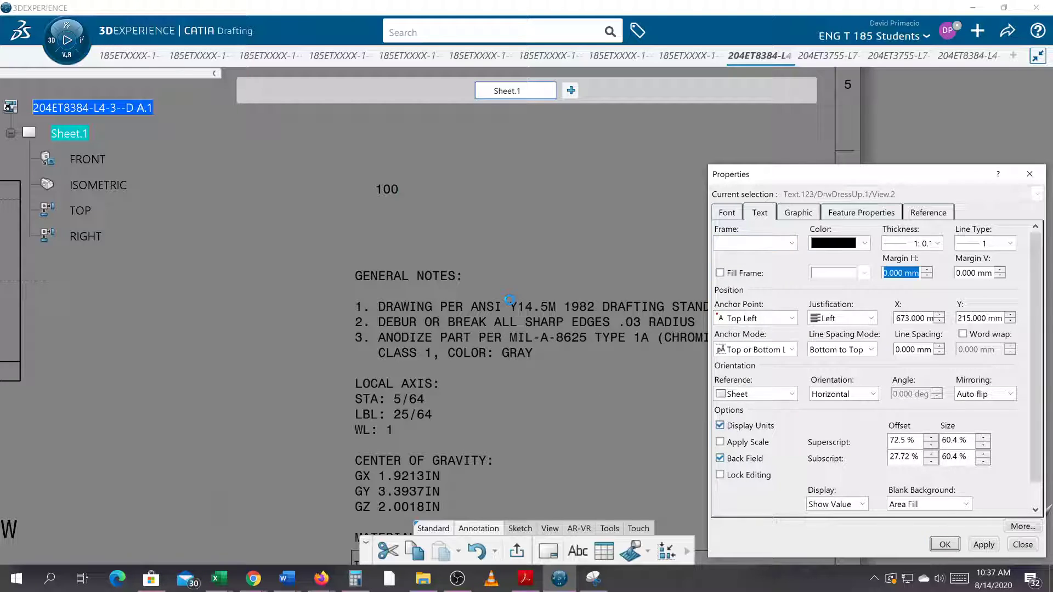
left_click(945, 544)
left_click(482, 210)
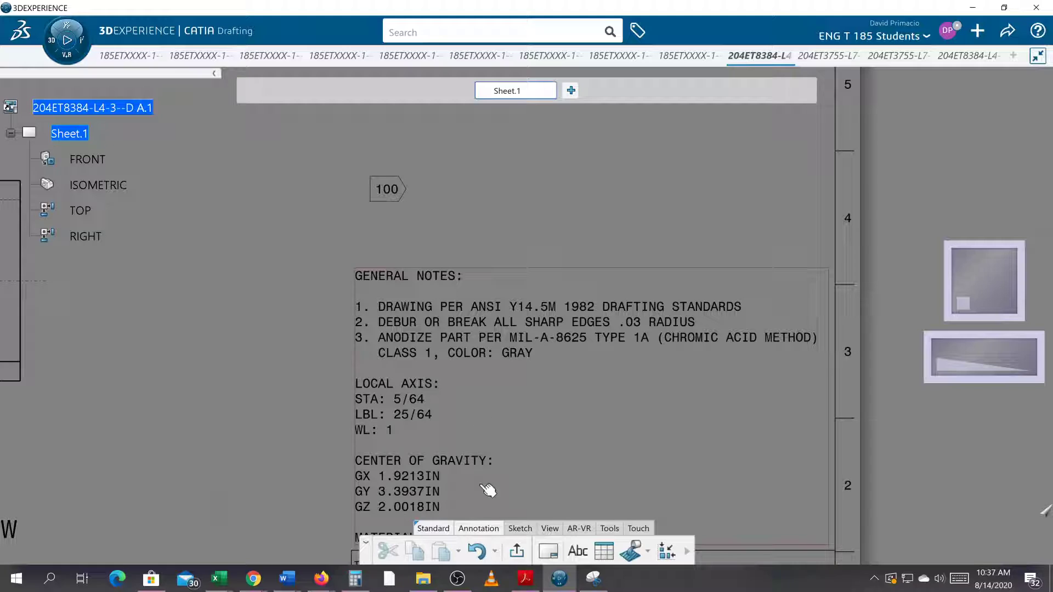
Step: Start a new text beside the 100 flag, then bring up the open browser windows
left_click(578, 551)
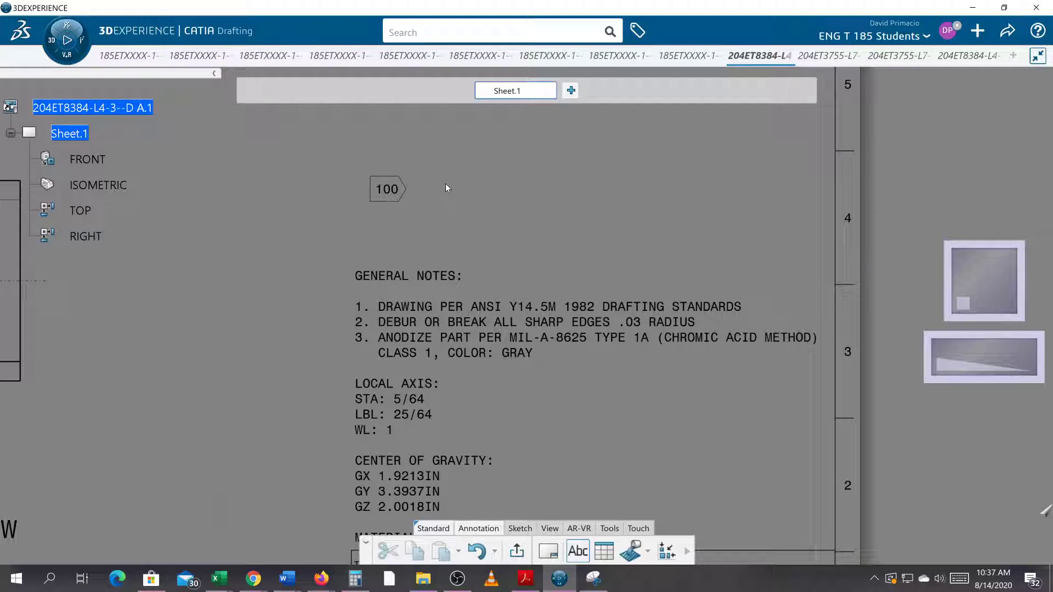
left_click(423, 190)
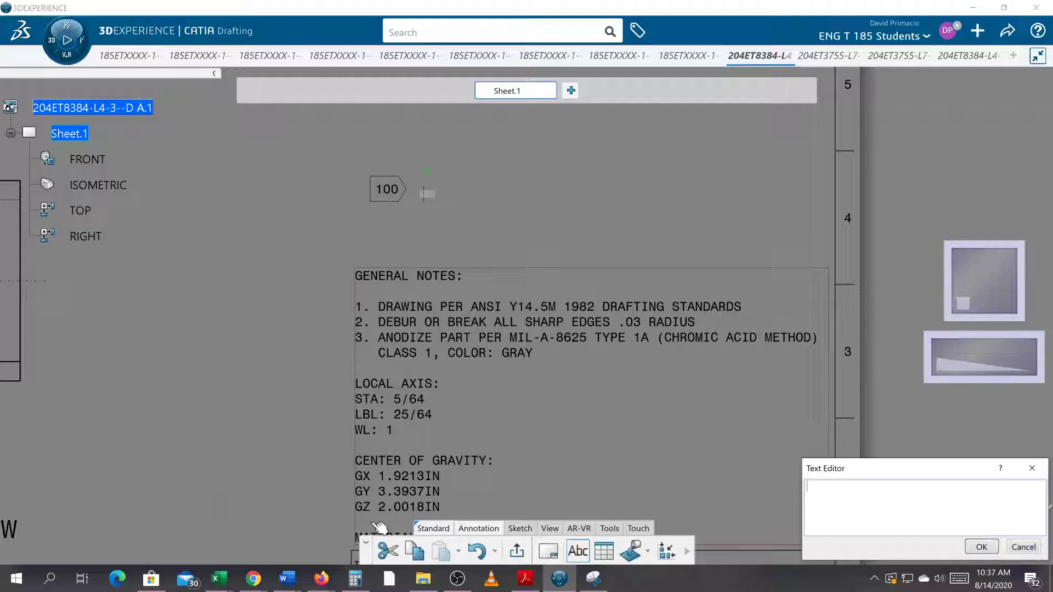
left_click(318, 579)
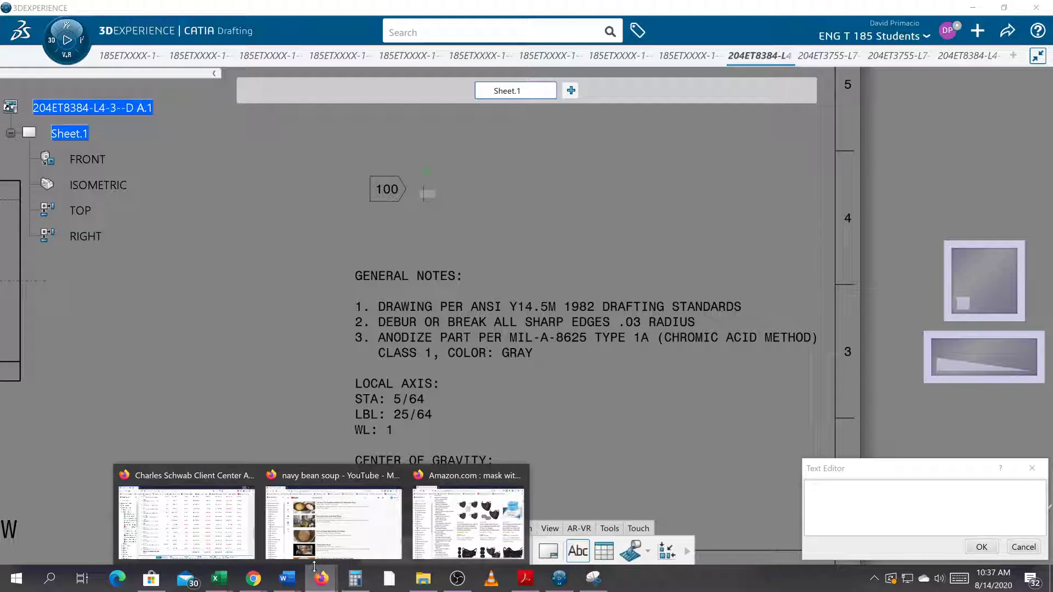
mouse_move(249, 582)
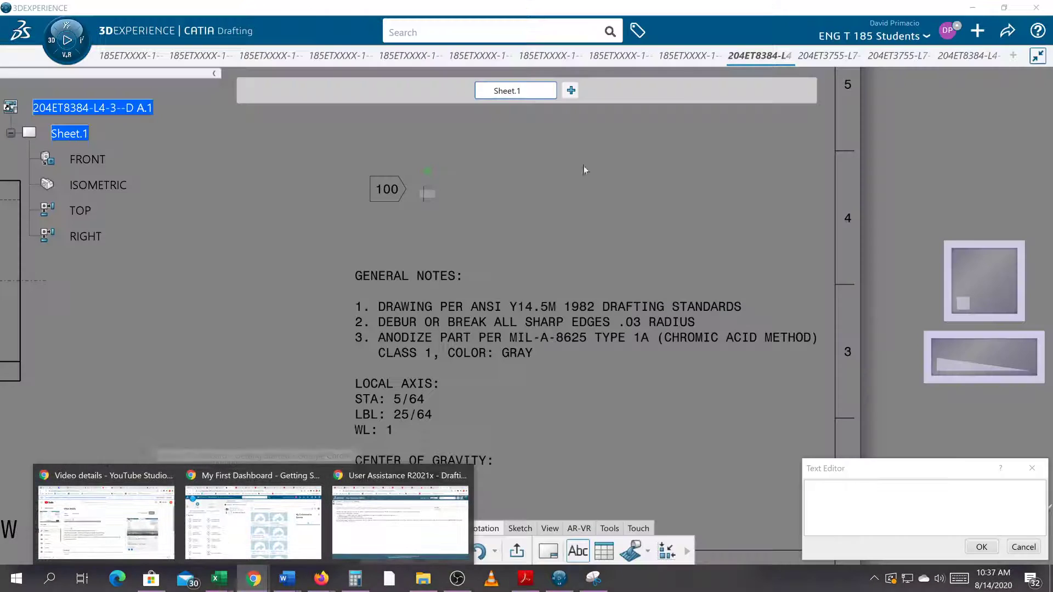
Step: Cycle through the YouTube Studio, 3DEXPERIENCE dashboard and Class Schedule windows to reach the Drafting help page
left_click(140, 480)
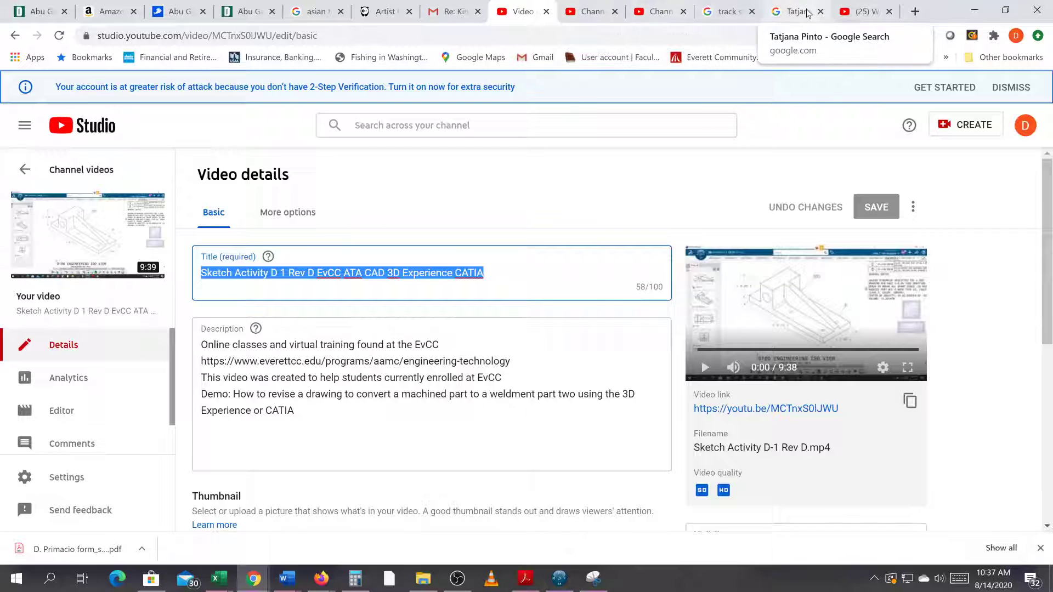
left_click(253, 579)
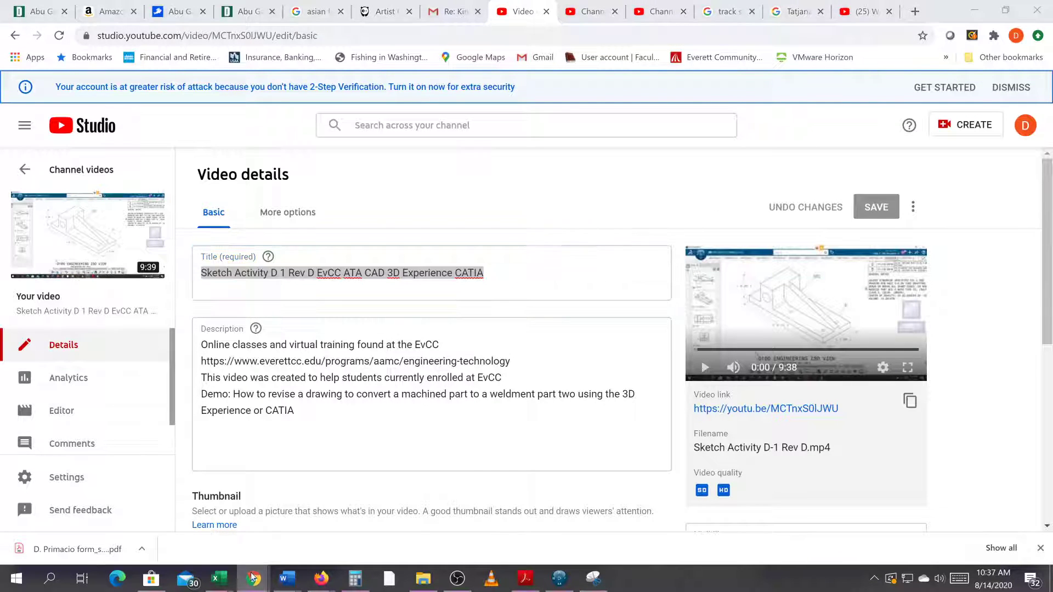
left_click(254, 518)
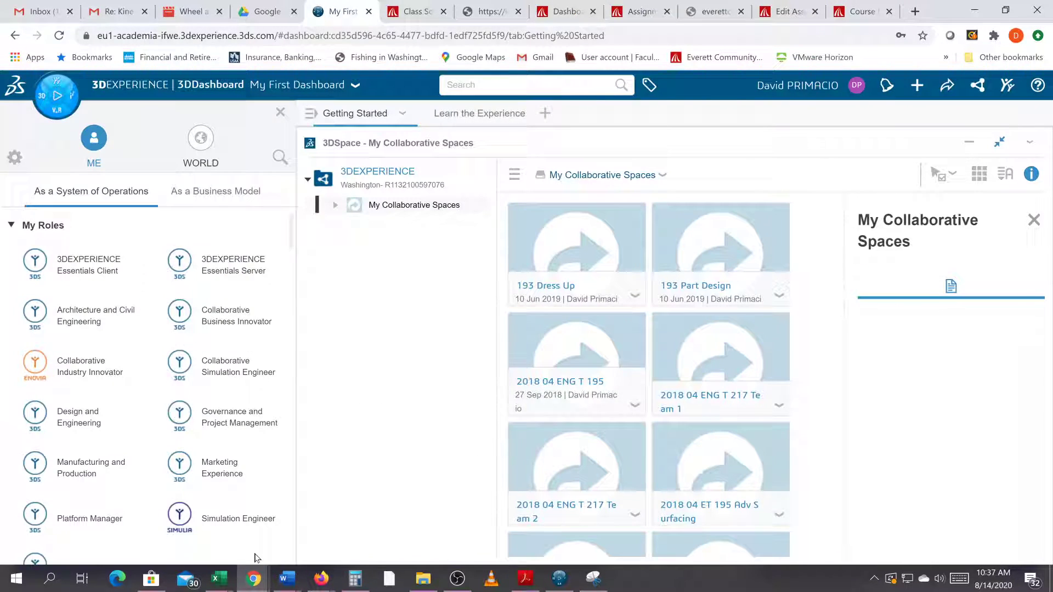
left_click(415, 12)
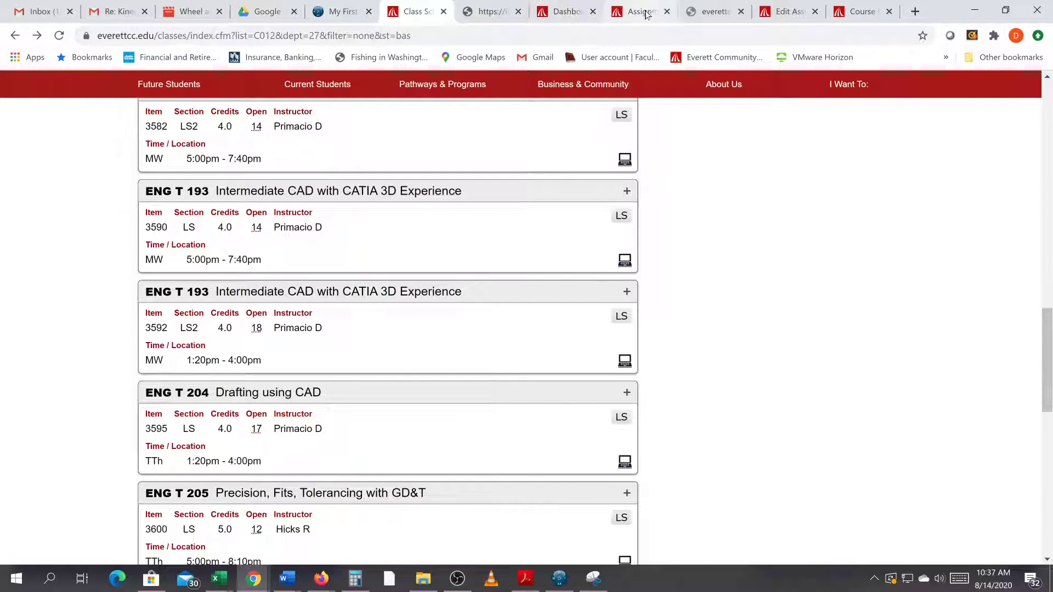
mouse_move(254, 579)
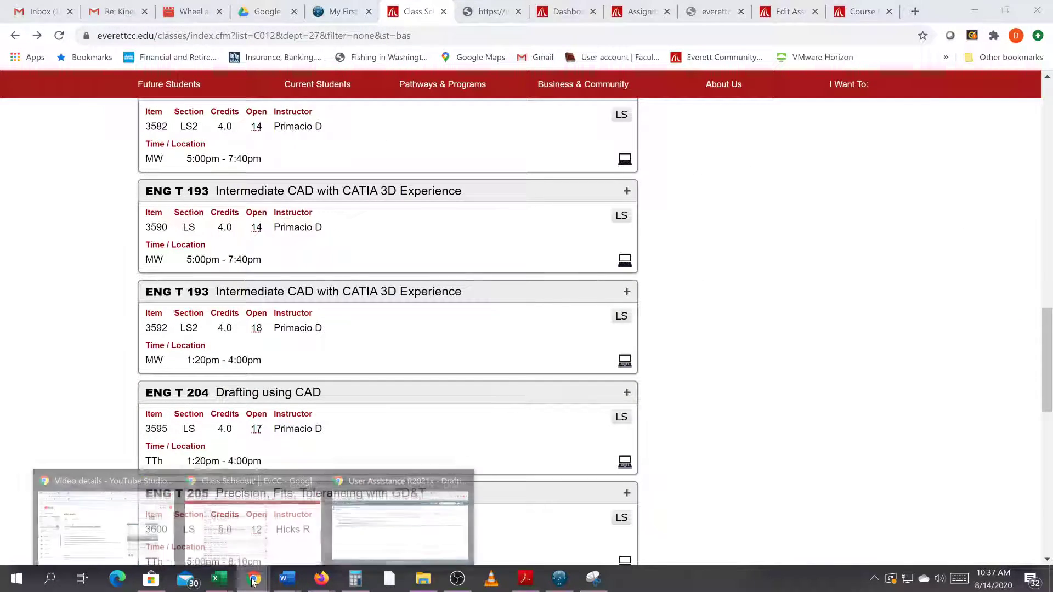
left_click(400, 522)
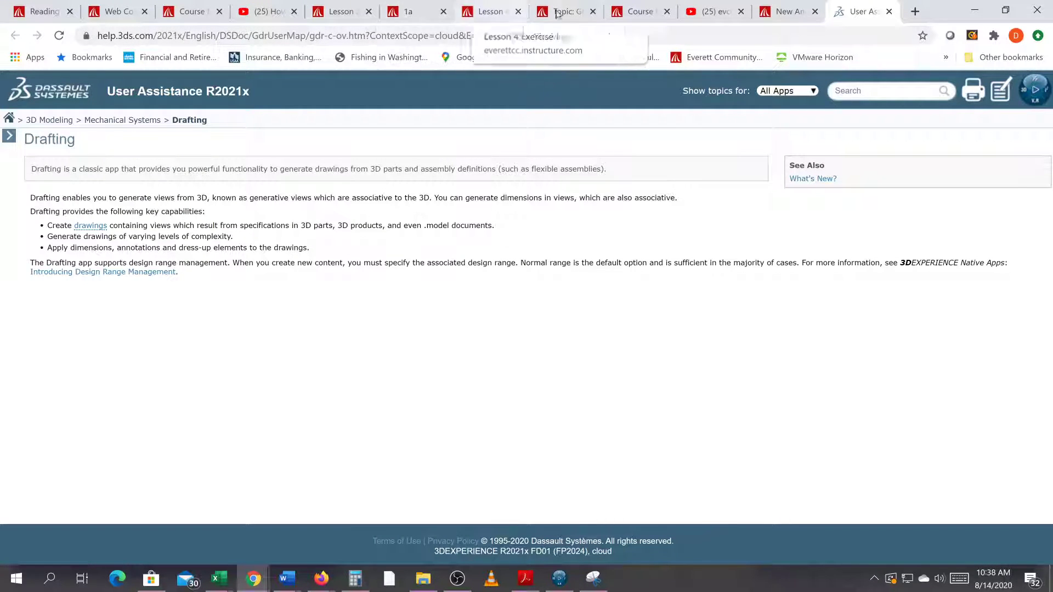
Step: Open the Lesson 4 Exercise 1 assignment and select the 'This datum is placed…' reference-only sentence
left_click(488, 12)
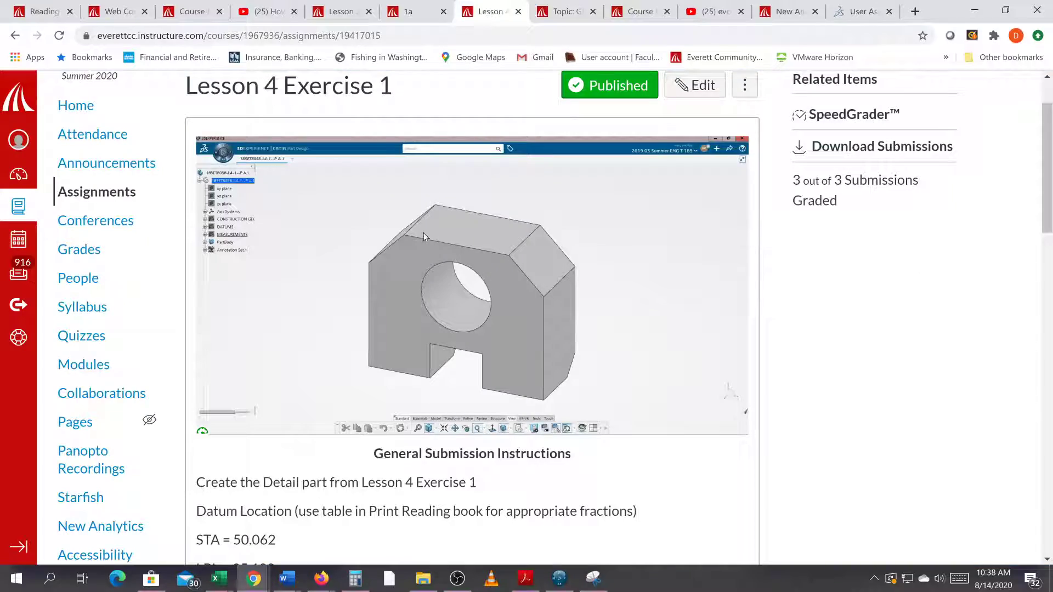
scroll(423, 233, "down", 15)
scroll(444, 321, "up", 7)
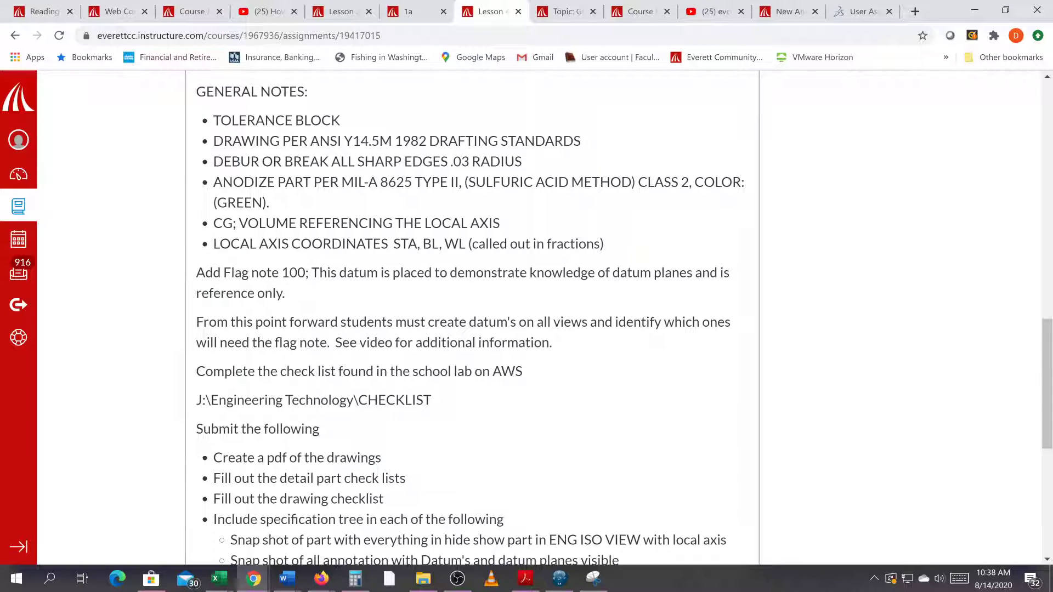
left_click_drag(311, 272, 332, 295)
key("ctrl+c")
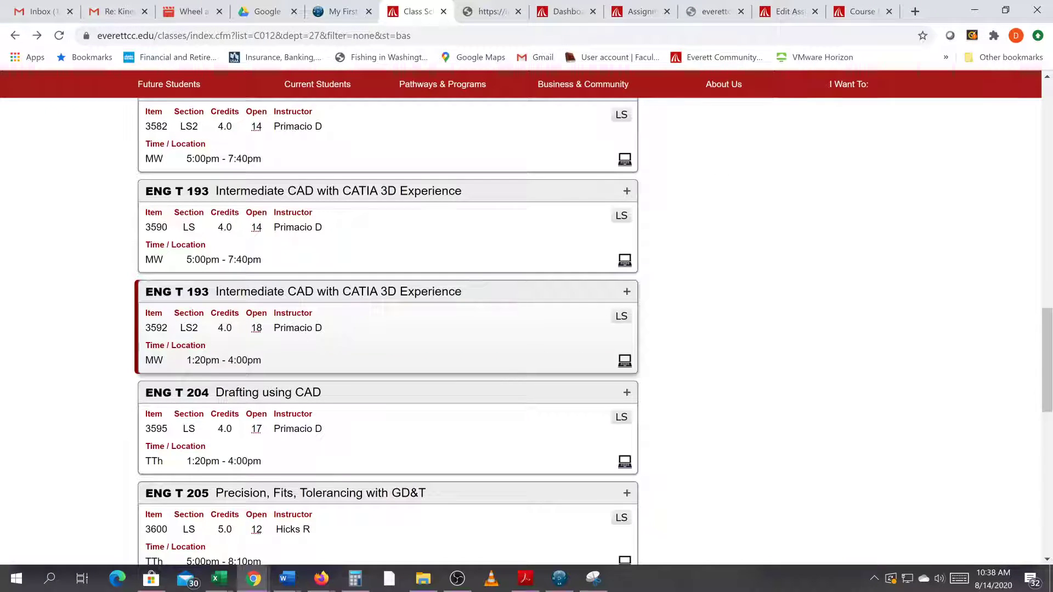
Step: Cycle through the open windows with Alt+Tab toward the 3DEXPERIENCE window
key("alt+Tab")
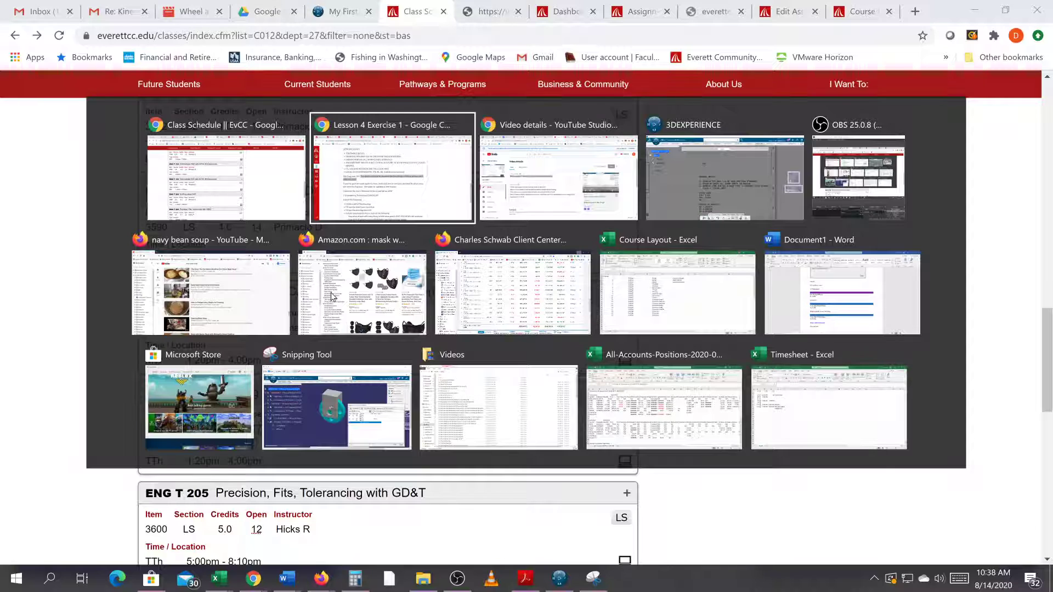
key("alt+Tab")
key("alt+Tab")
key("alt+Tab")
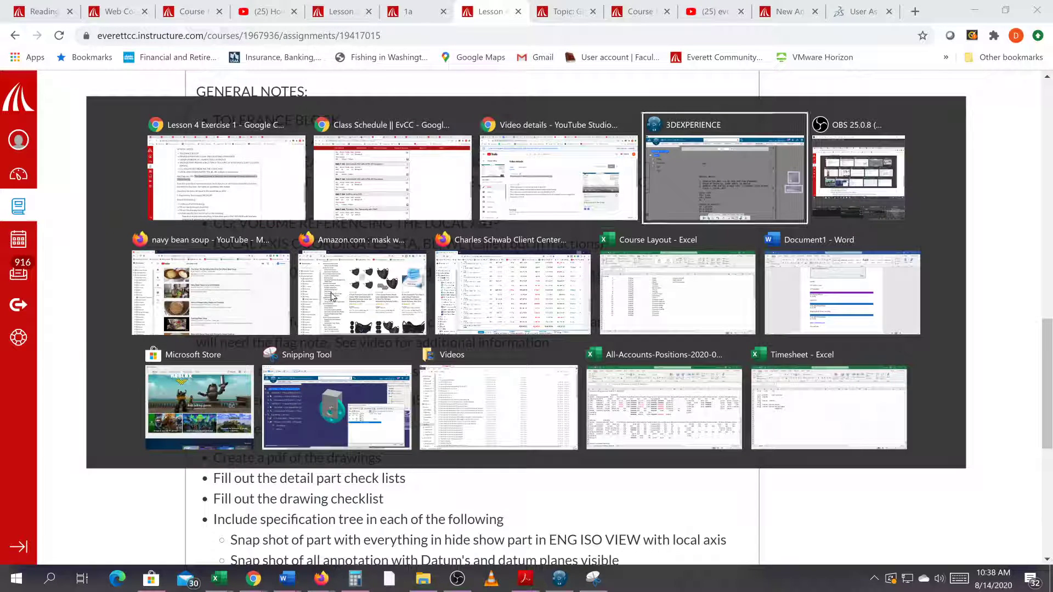
key("alt+Tab")
key("alt+Tab")
key("alt+Tab")
key("alt+Tab")
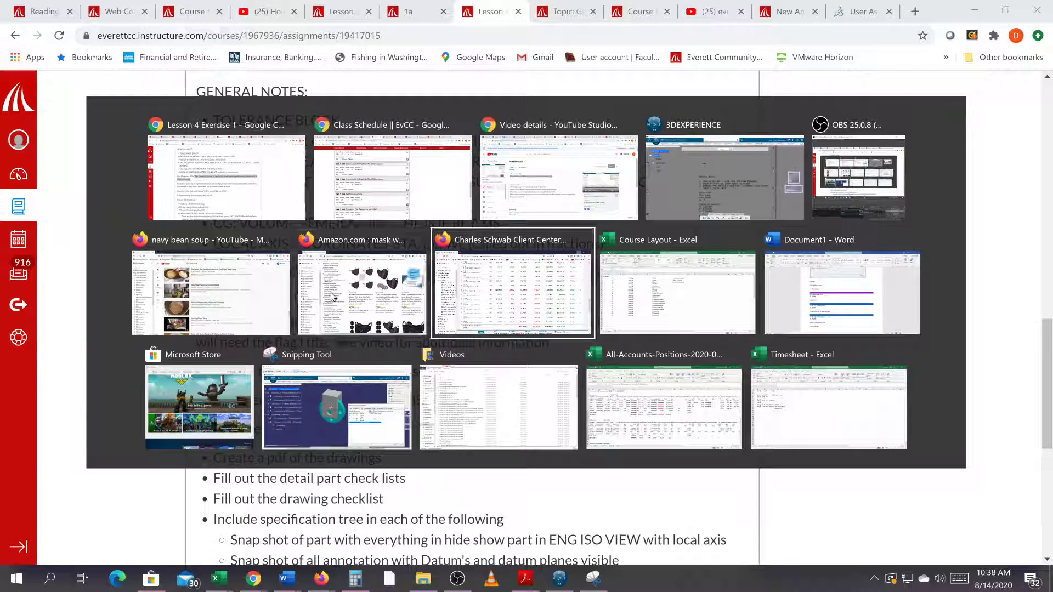
key("alt+Tab")
key("alt+Tab")
key("alt+Tab")
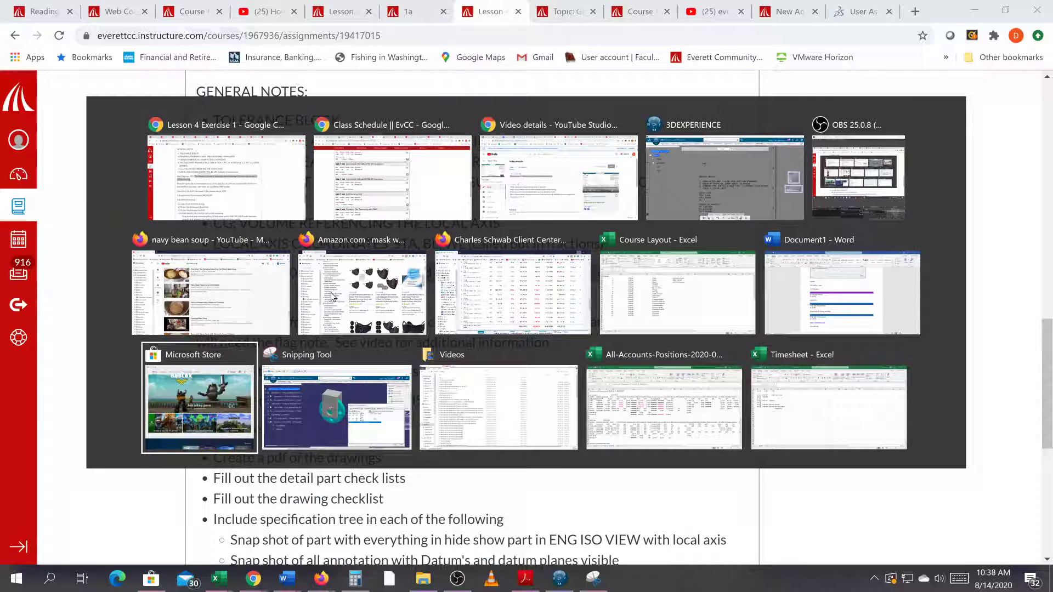
key("alt+Tab")
key("alt+Tab")
key("alt+Tab")
key("alt+Tab")
key("alt+Tab")
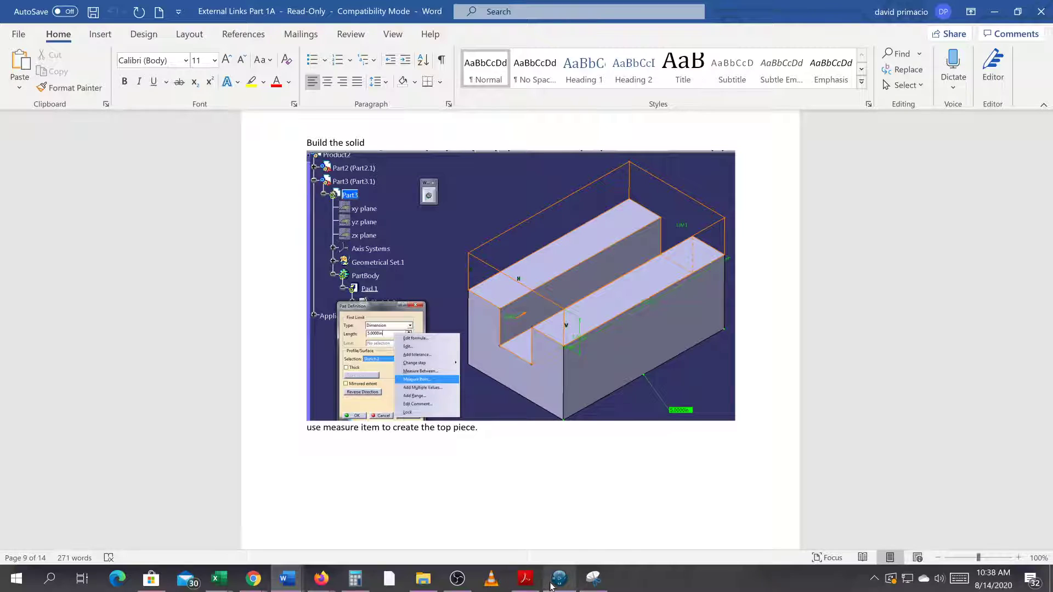
Step: Return to CATIA Drafting and paste the copied datum reference-only sentence into the new text
left_click(551, 585)
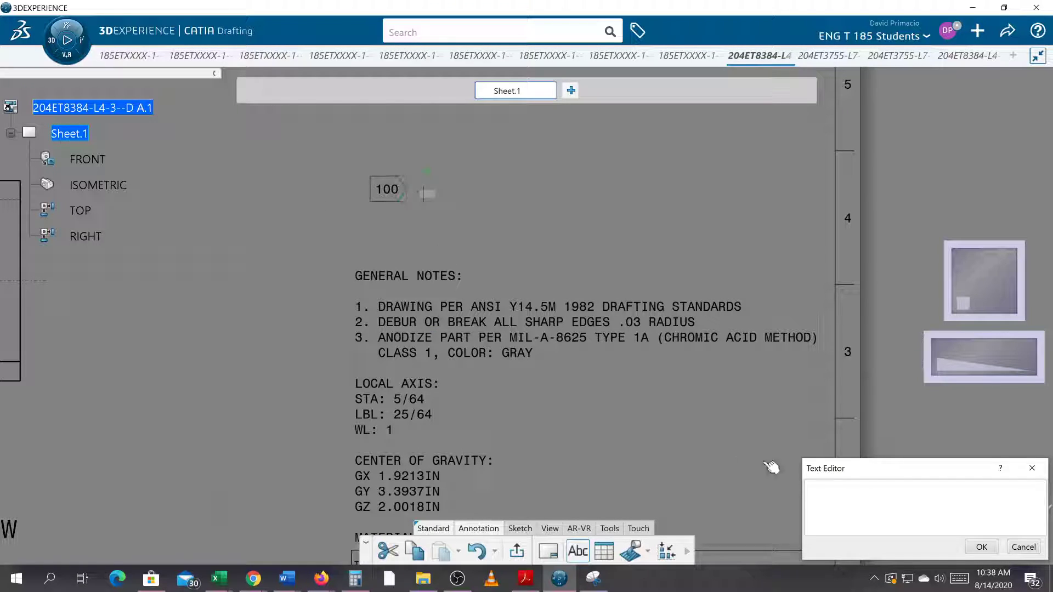
right_click(857, 501)
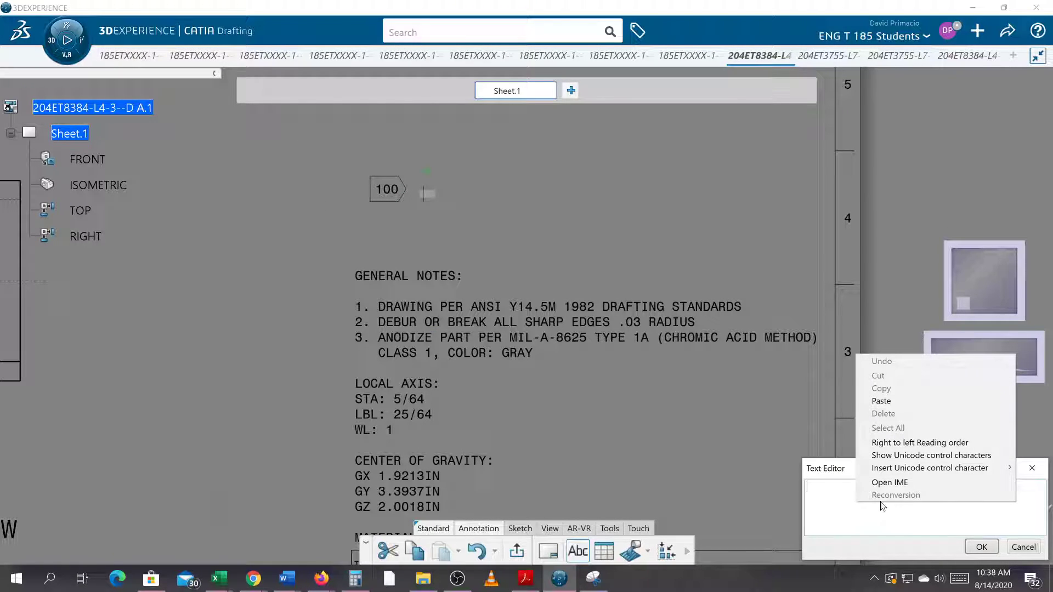
left_click(882, 401)
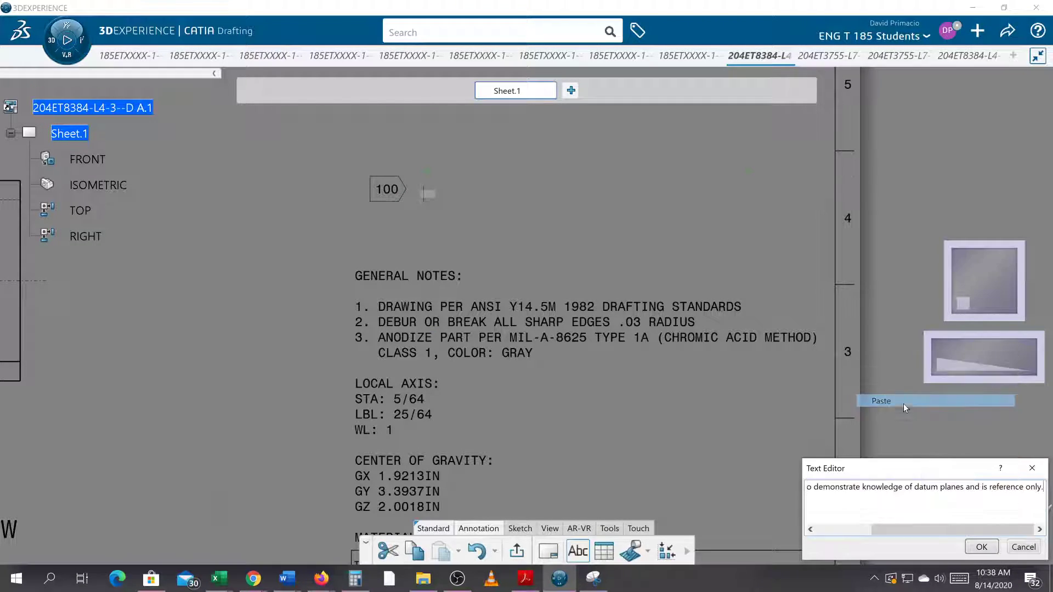
Step: Confirm the datum note and nudge it up and left toward the 100 flag
left_click(981, 547)
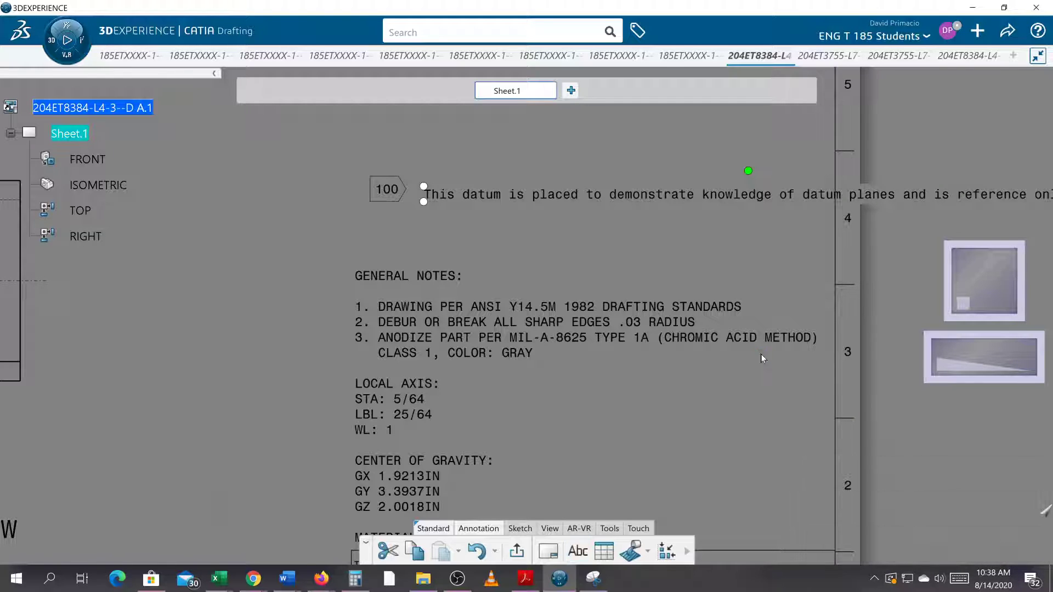
left_click(679, 228)
mouse_move(581, 224)
middle_mouse_down()
mouse_move(423, 249)
mouse_move(437, 222)
middle_mouse_up()
left_click_drag(437, 222, 420, 212)
Step: Resize the datum note to wrap onto two lines and align it beside the 100 flag
left_click(827, 214)
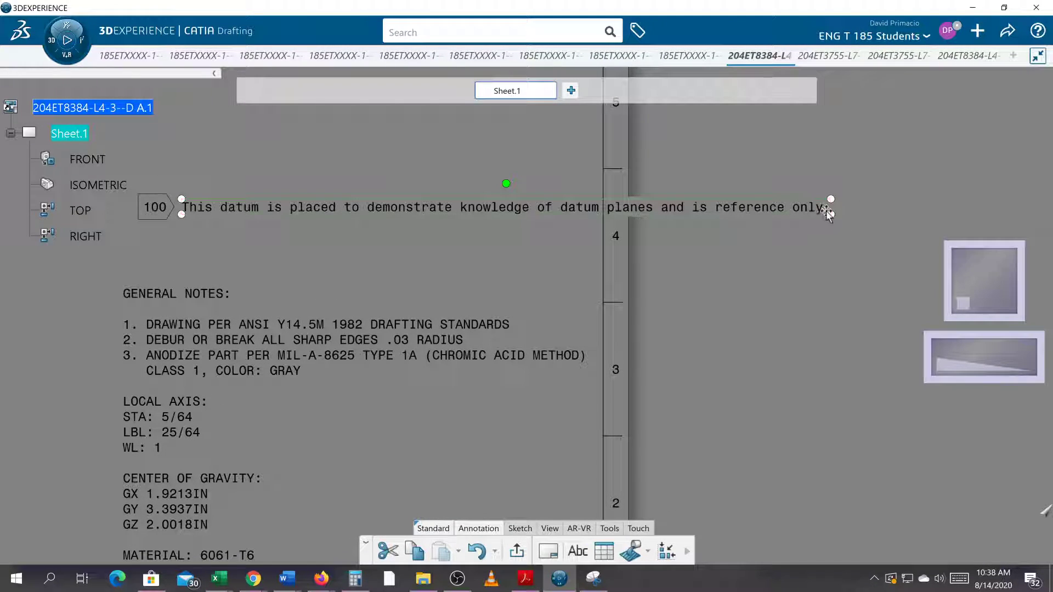
left_click(740, 230)
left_click_drag(529, 239, 529, 241)
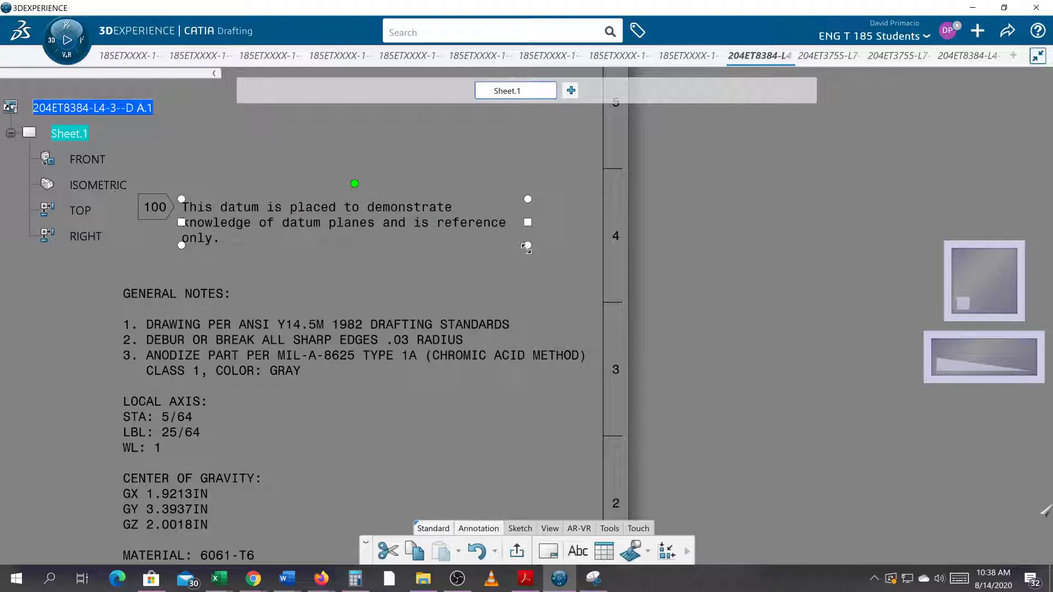
left_click(527, 246)
left_click_drag(571, 242, 567, 239)
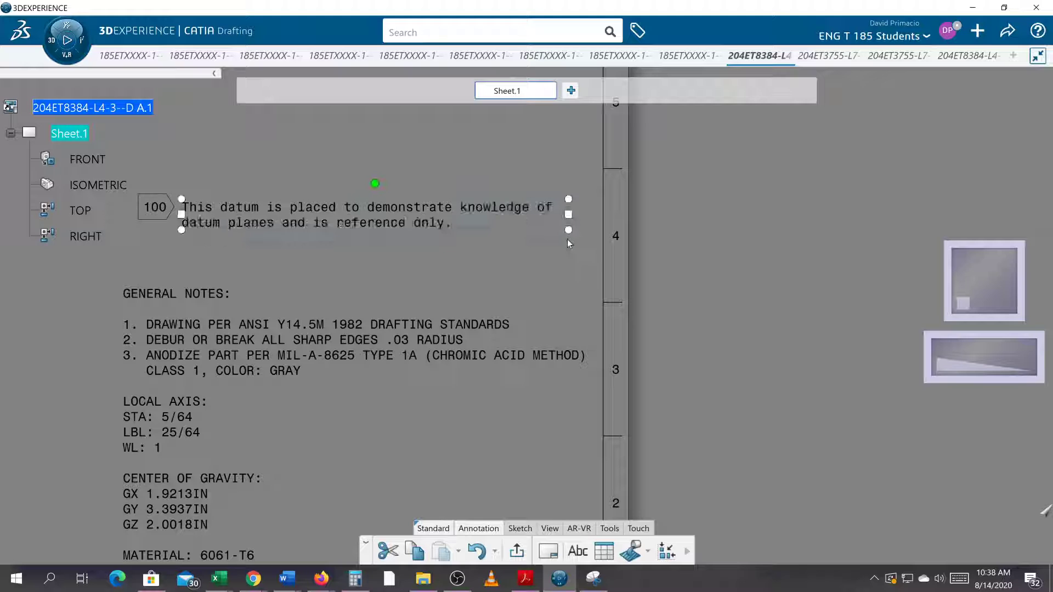
left_click(537, 271)
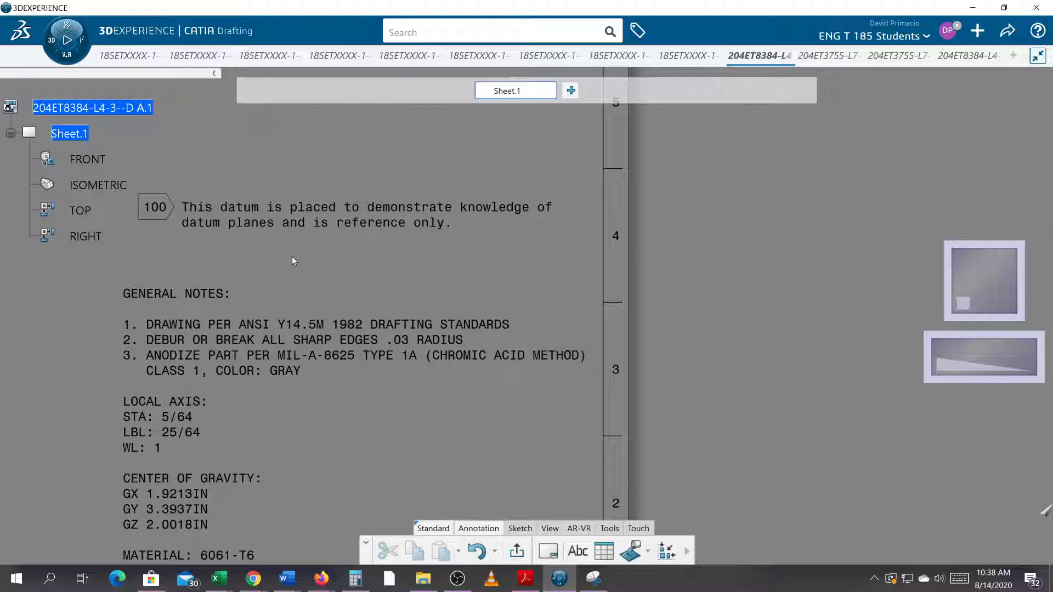
middle_click_drag(291, 254, 467, 285)
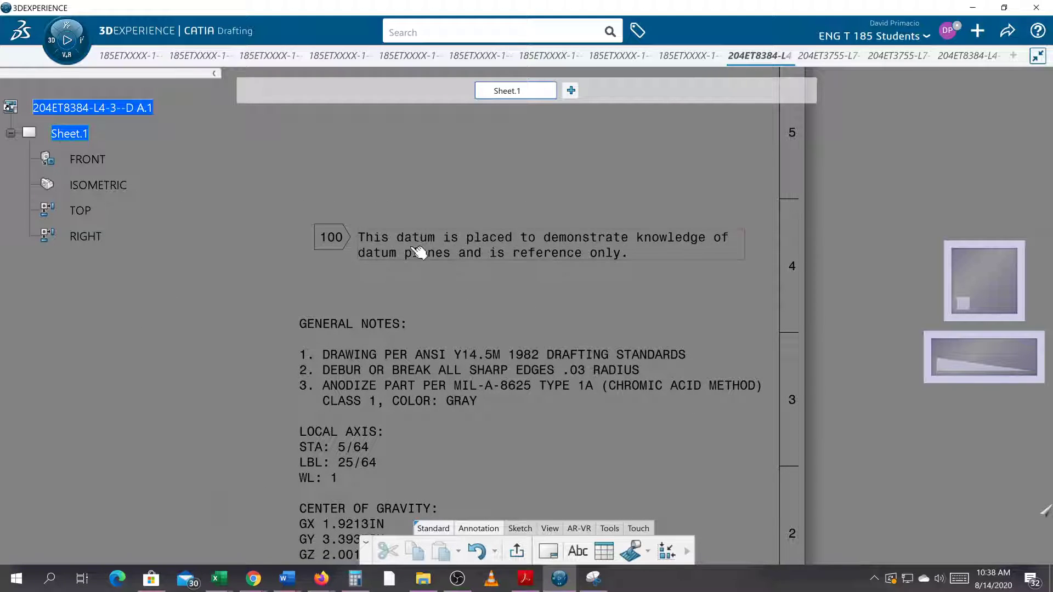
left_click_drag(418, 253, 412, 246)
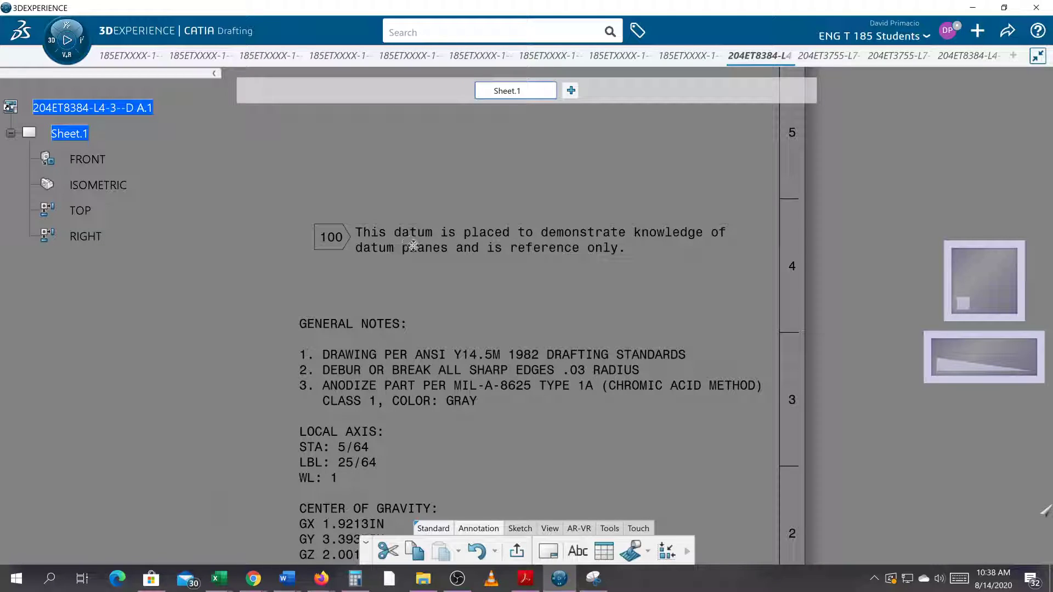
left_click(467, 301)
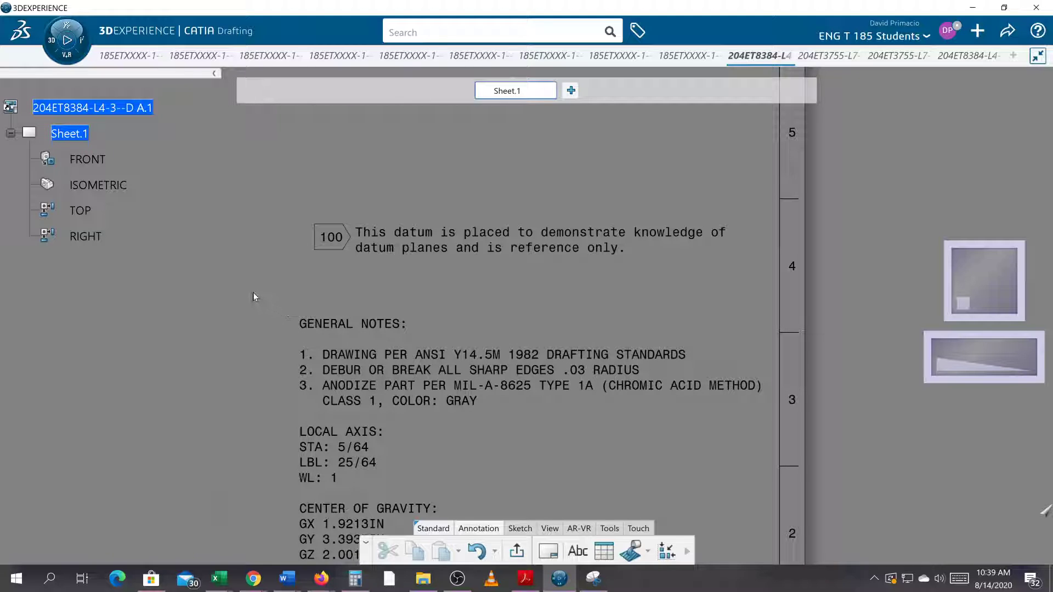
mouse_move(298, 282)
middle_mouse_down()
mouse_move(396, 278)
mouse_move(394, 305)
middle_mouse_up()
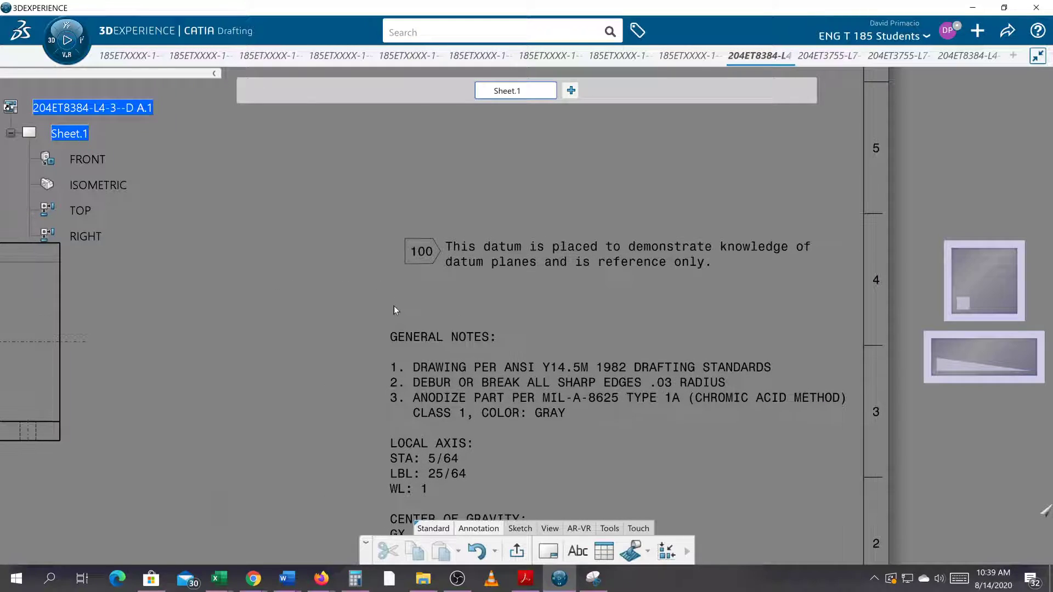
mouse_move(332, 289)
middle_mouse_down()
mouse_move(545, 287)
mouse_move(548, 315)
mouse_move(655, 305)
mouse_move(730, 343)
middle_mouse_up()
mouse_move(657, 327)
middle_mouse_down()
mouse_move(691, 331)
mouse_move(695, 363)
mouse_move(693, 355)
middle_mouse_up()
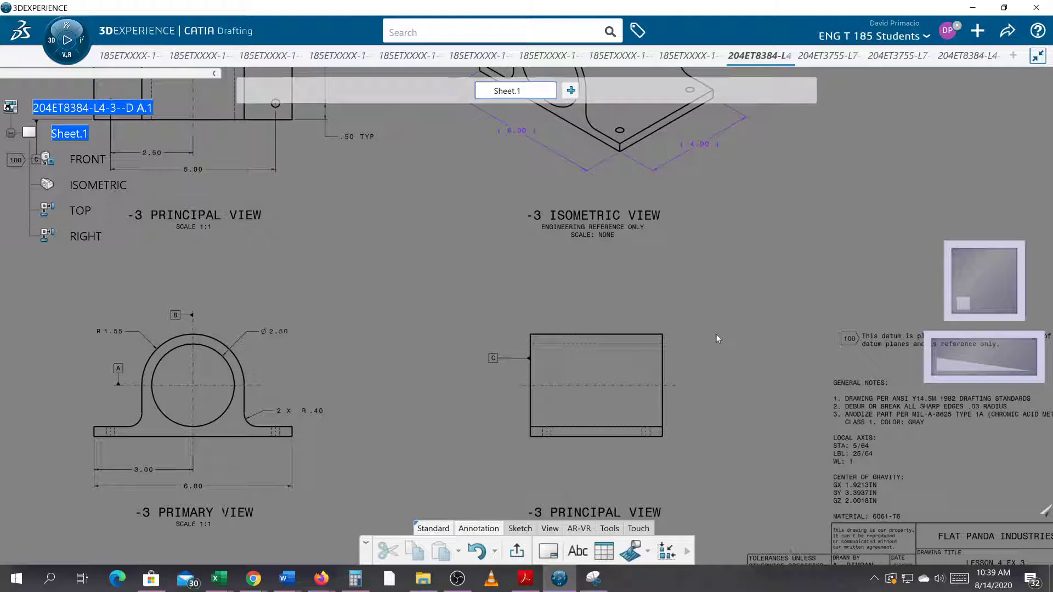
mouse_move(646, 341)
middle_mouse_down()
mouse_move(757, 425)
mouse_move(545, 293)
middle_mouse_up()
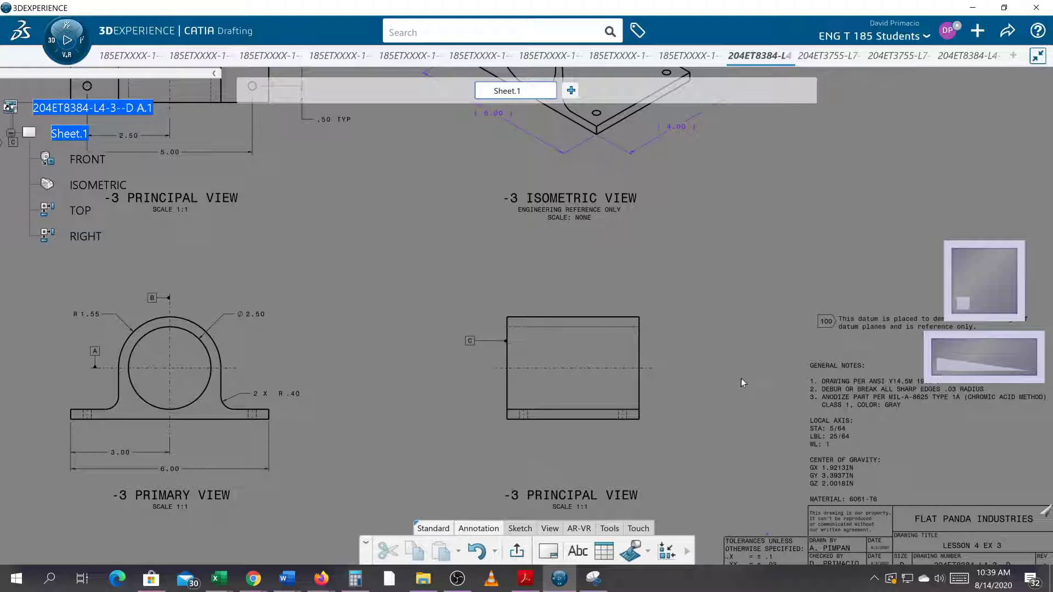
mouse_move(741, 352)
middle_mouse_down()
mouse_move(706, 359)
mouse_move(699, 385)
middle_mouse_up()
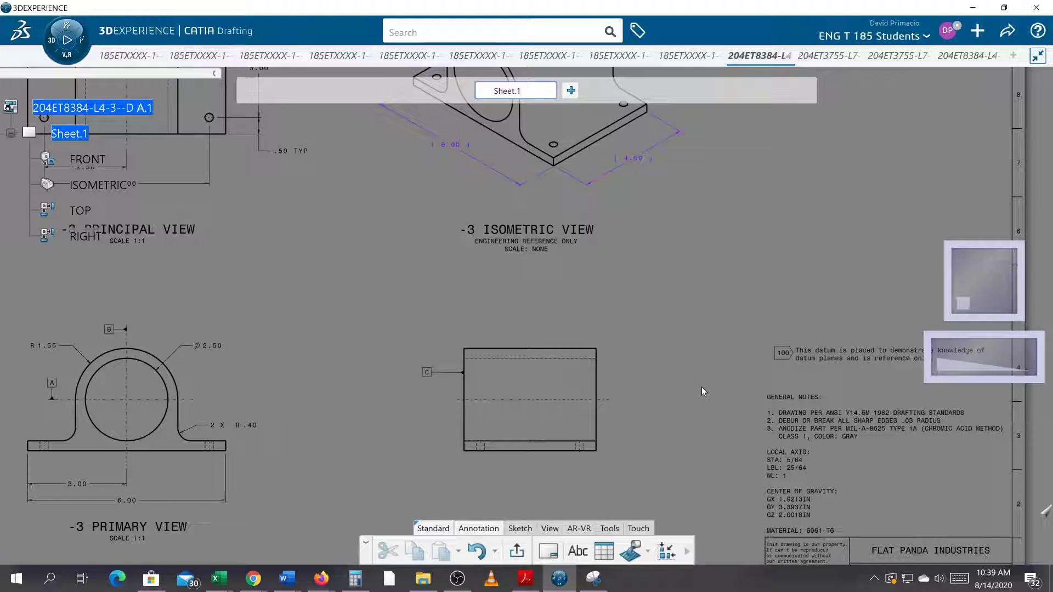
mouse_move(702, 387)
middle_mouse_down()
mouse_move(355, 376)
mouse_move(354, 362)
middle_mouse_up()
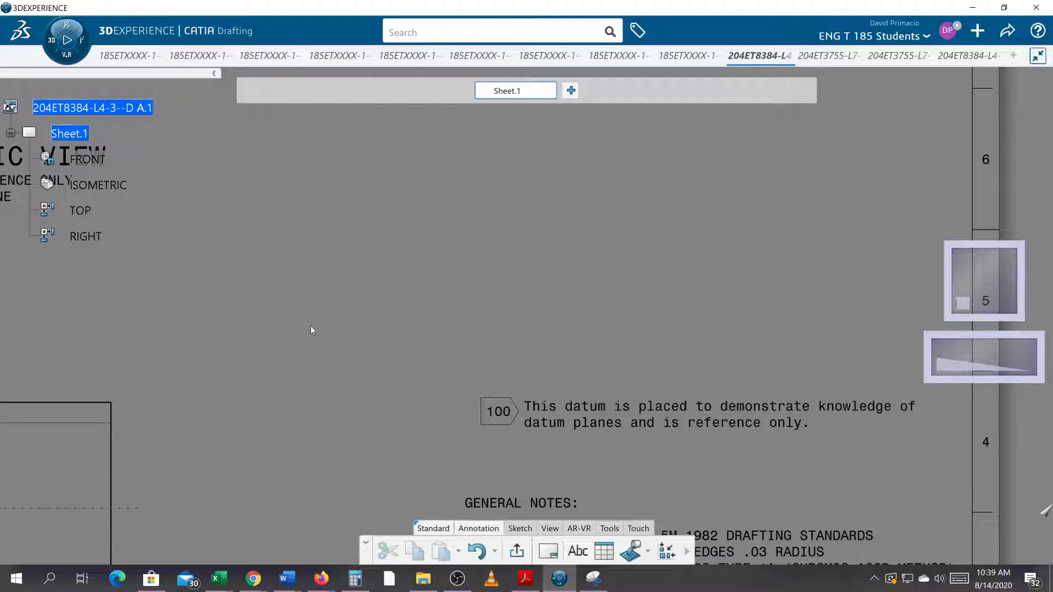
scroll(218, 275, "down", 5)
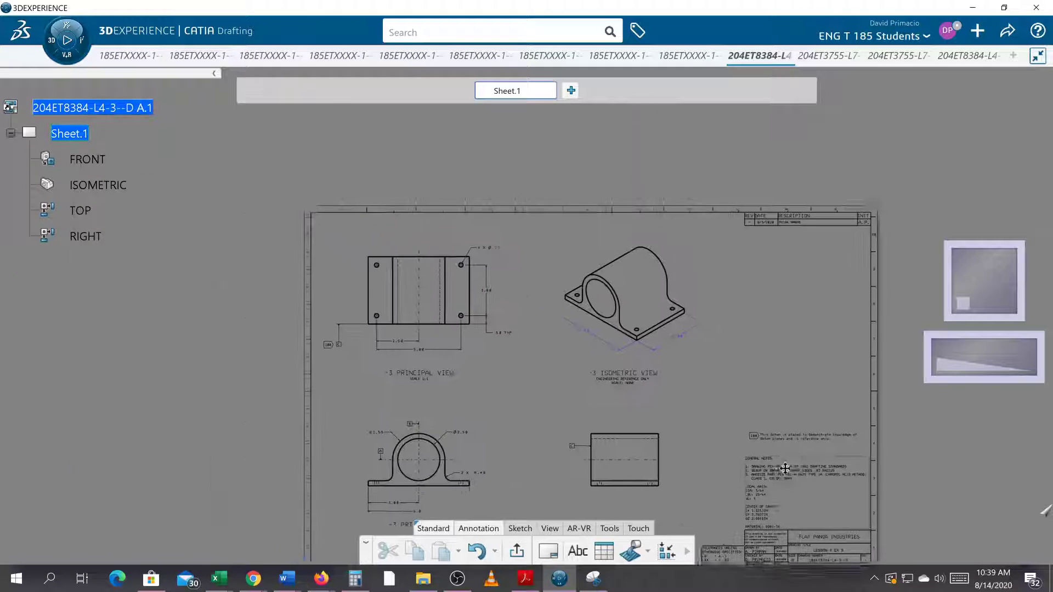
scroll(534, 313, "up", 3)
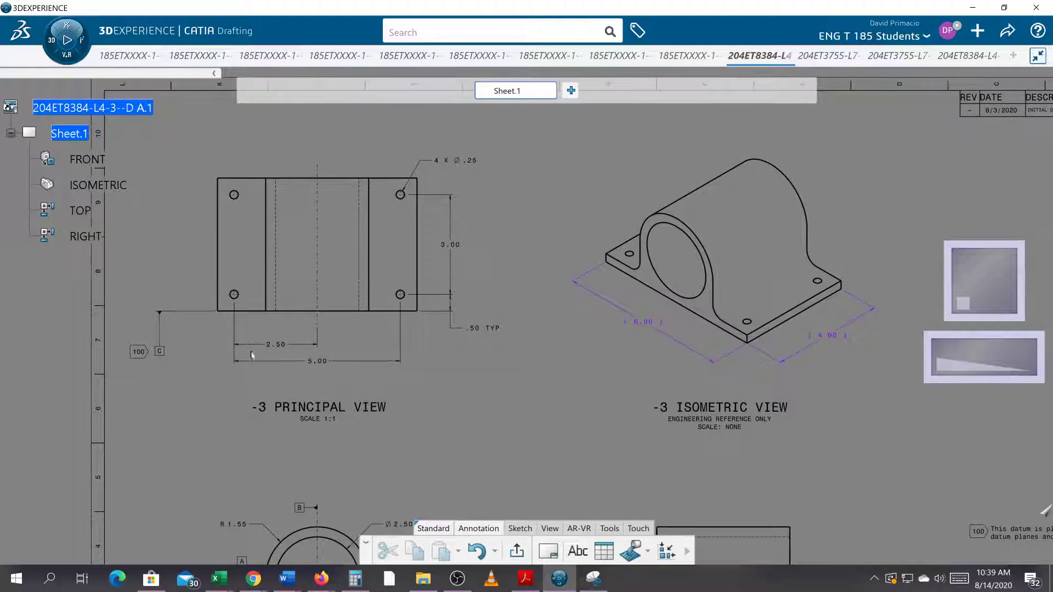
scroll(252, 355, "up", 2)
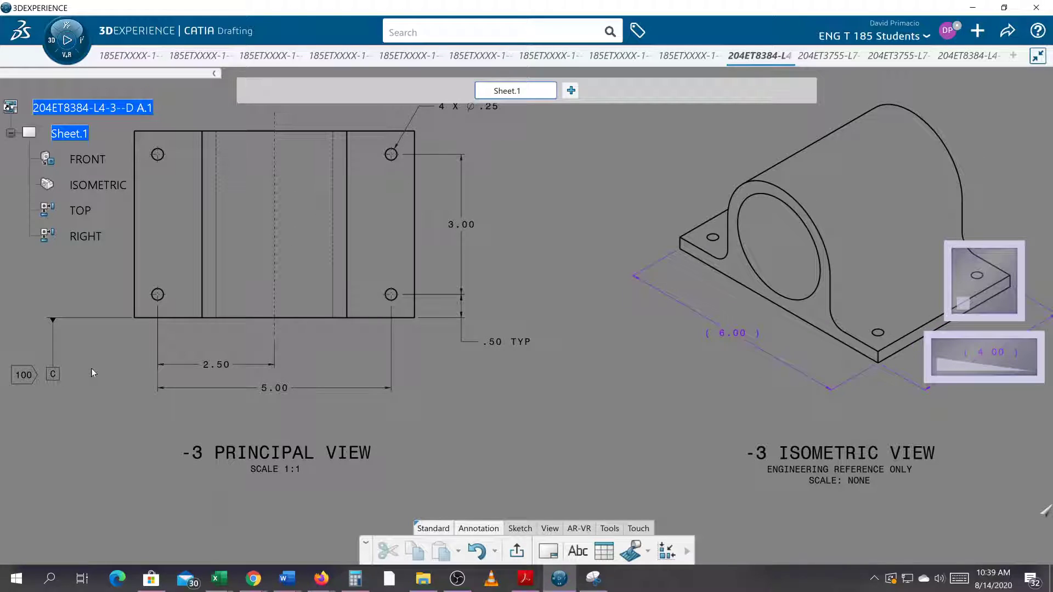
middle_click_drag(535, 410, 500, 228)
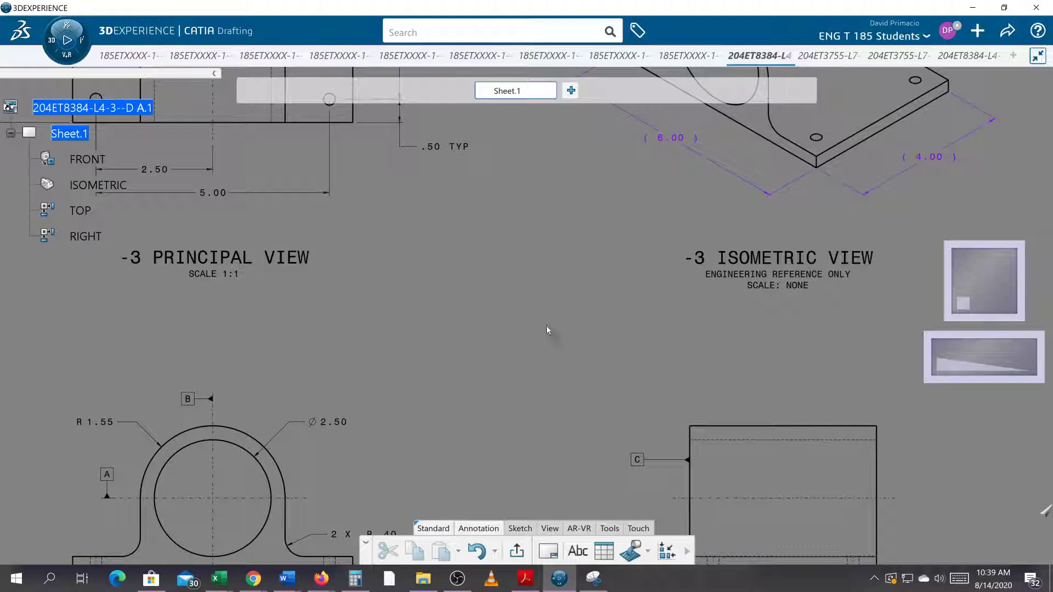
middle_click_drag(546, 326, 383, 199)
middle_click_drag(386, 332, 274, 328)
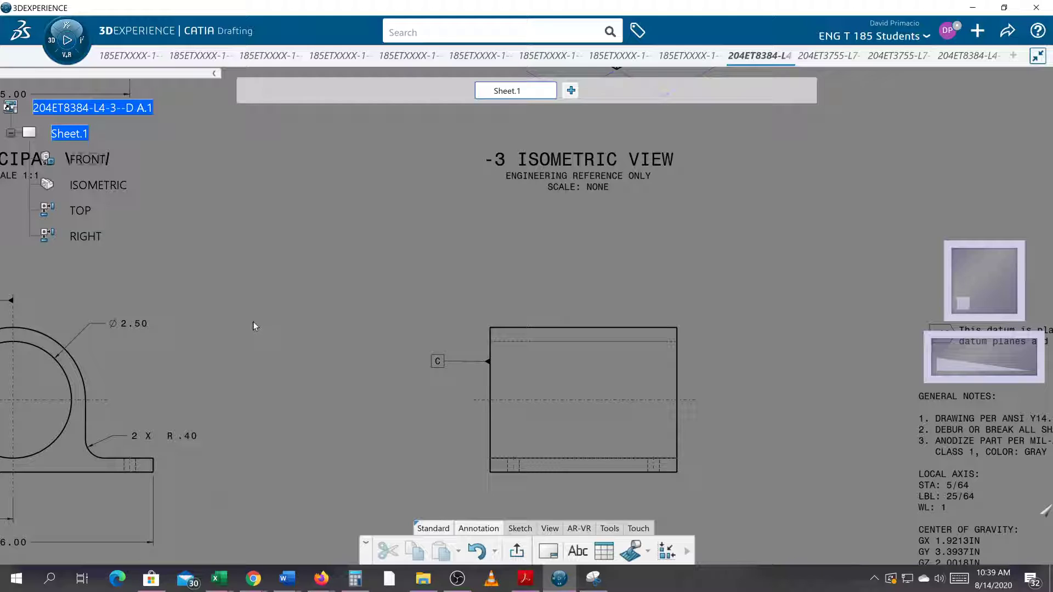
Step: Choose Edit Sheet from the Sheet.1 context menu in the tree
right_click(69, 134)
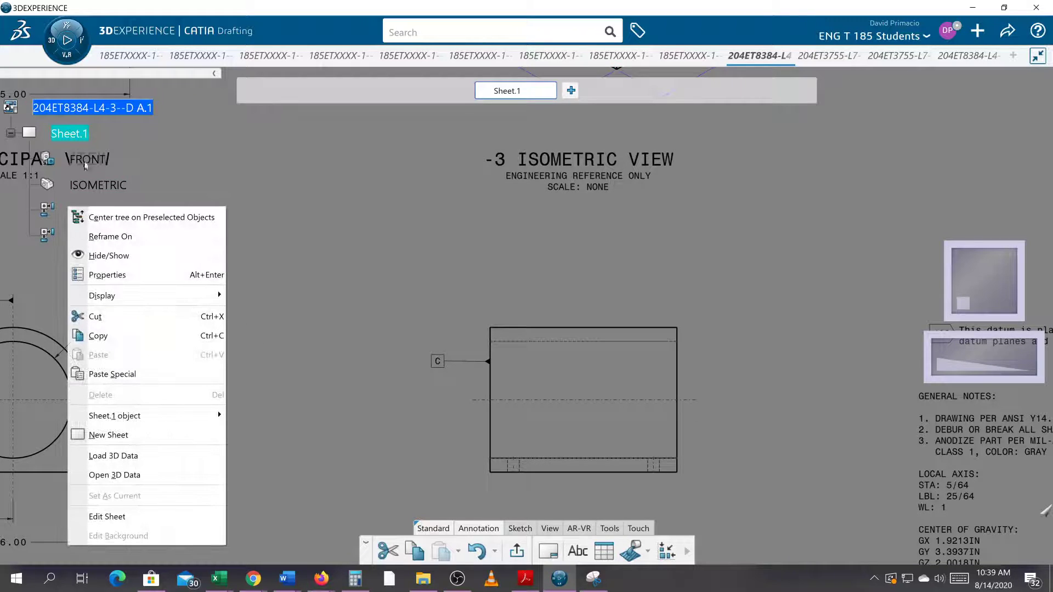
left_click(181, 518)
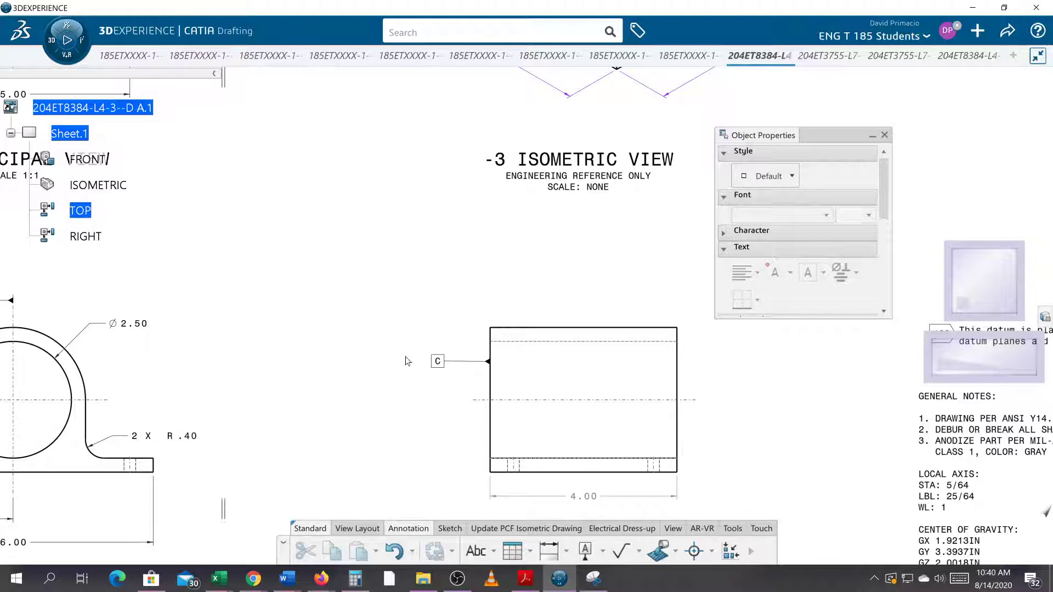
scroll(373, 330, "down", 5)
scroll(369, 299, "up", 1)
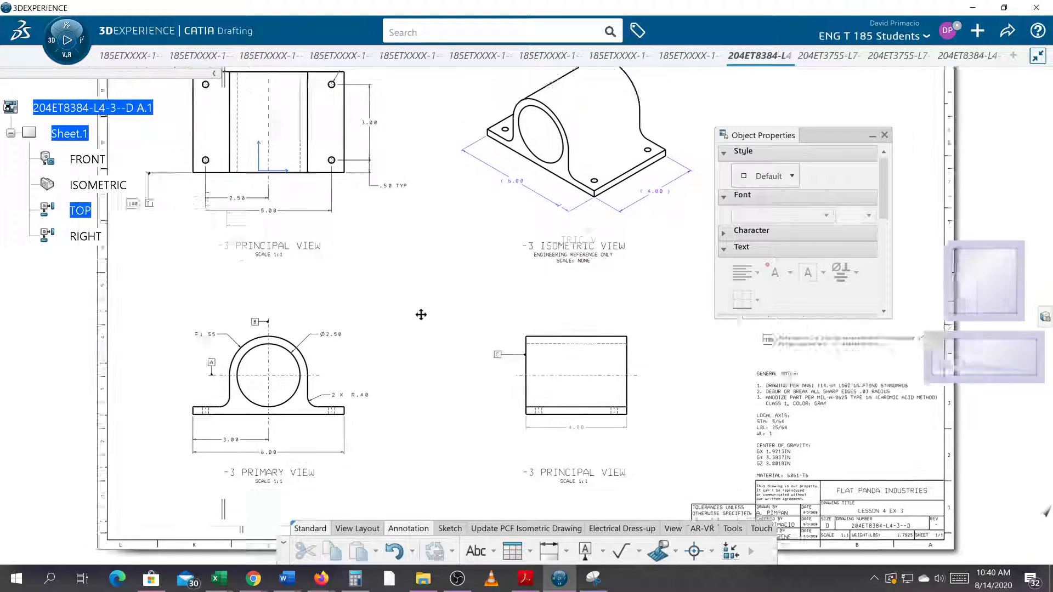
mouse_move(421, 313)
middle_mouse_down()
mouse_move(490, 363)
mouse_move(492, 338)
middle_mouse_up()
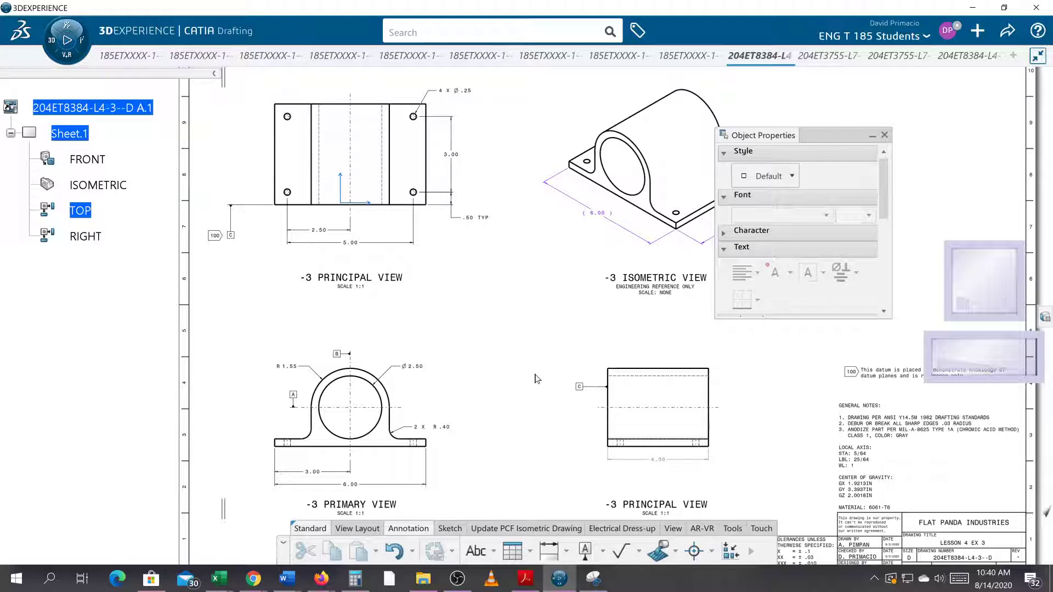
scroll(493, 375, "up", 3)
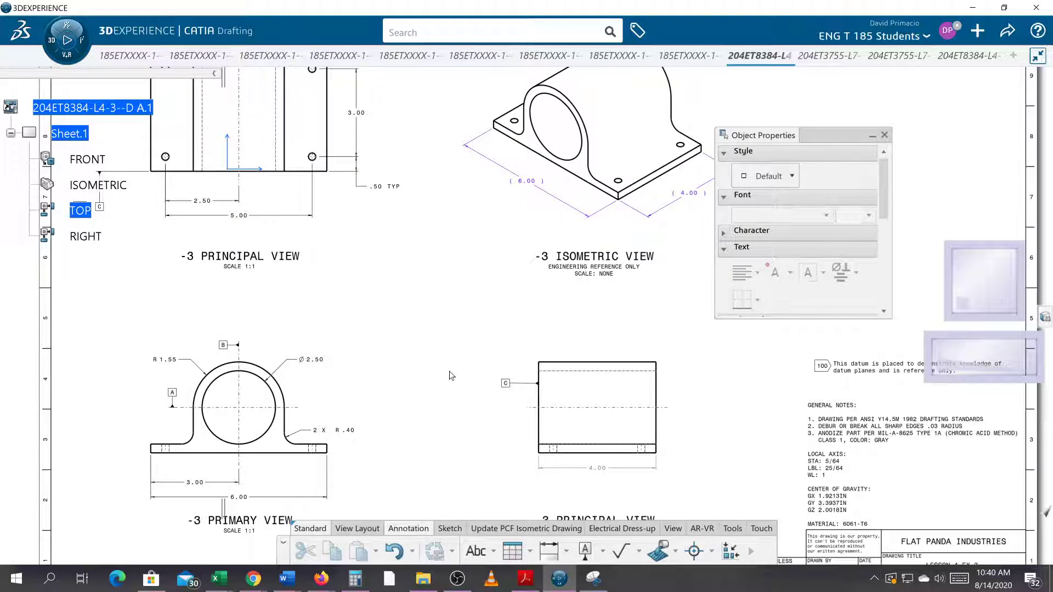
middle_click_drag(450, 375, 444, 338)
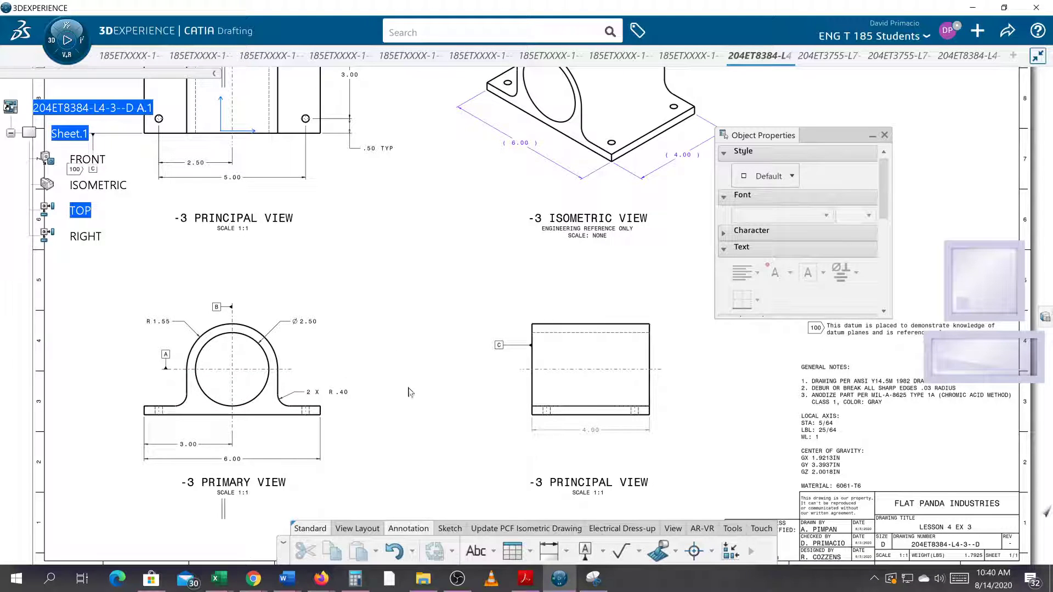
mouse_move(423, 387)
middle_mouse_down()
mouse_move(460, 428)
mouse_move(496, 430)
middle_mouse_up()
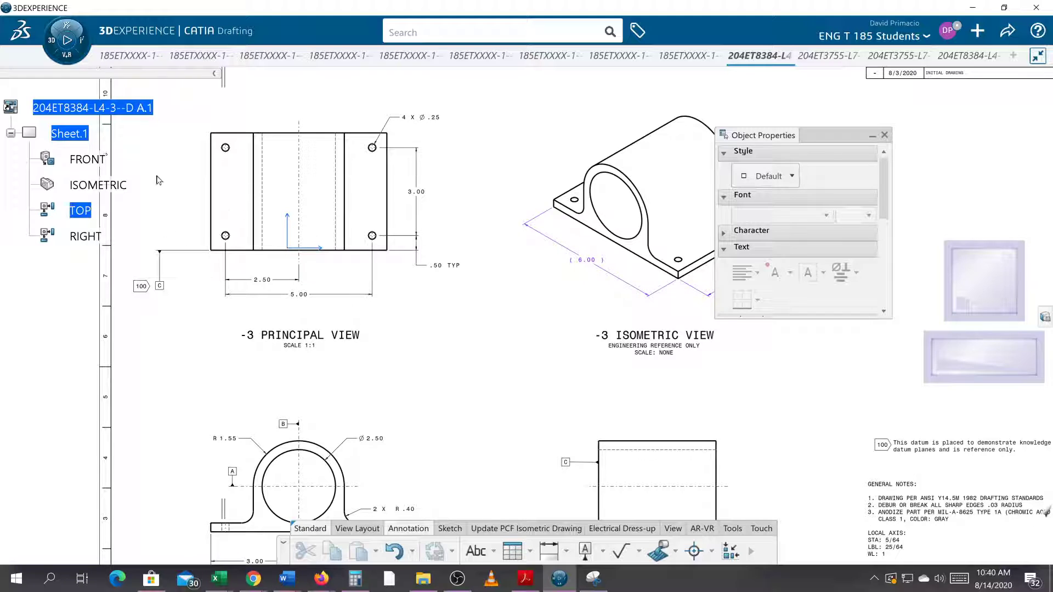
middle_click_drag(372, 309, 329, 242)
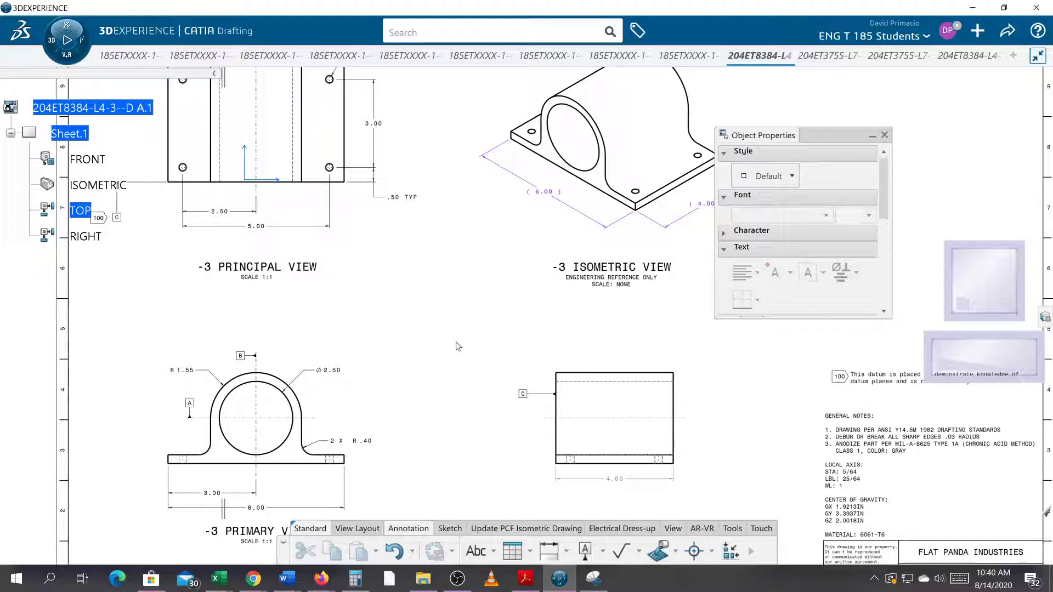
middle_click_drag(400, 338, 439, 403)
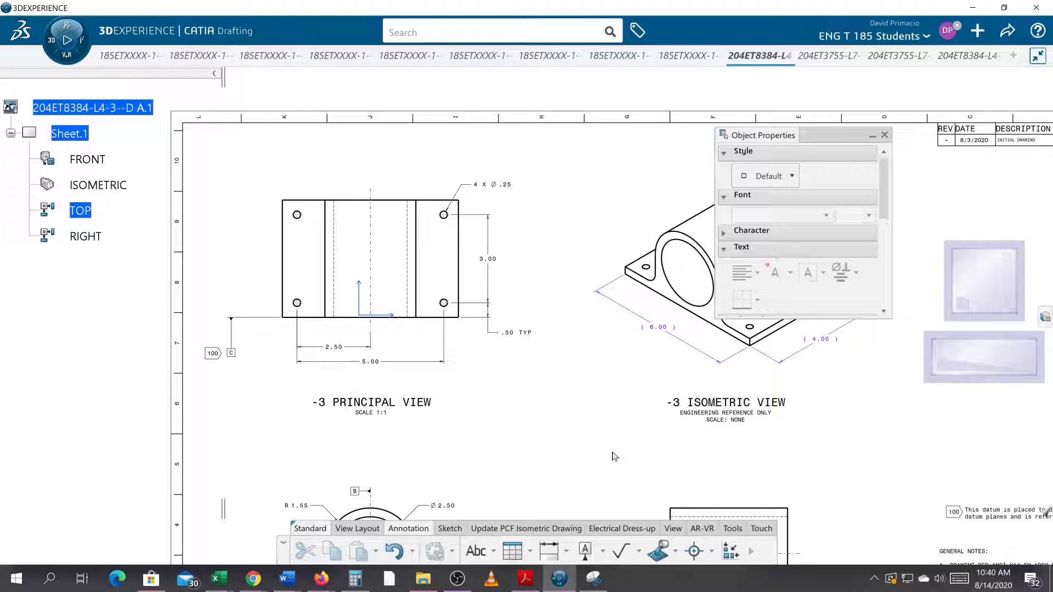
scroll(470, 376, "down", 3)
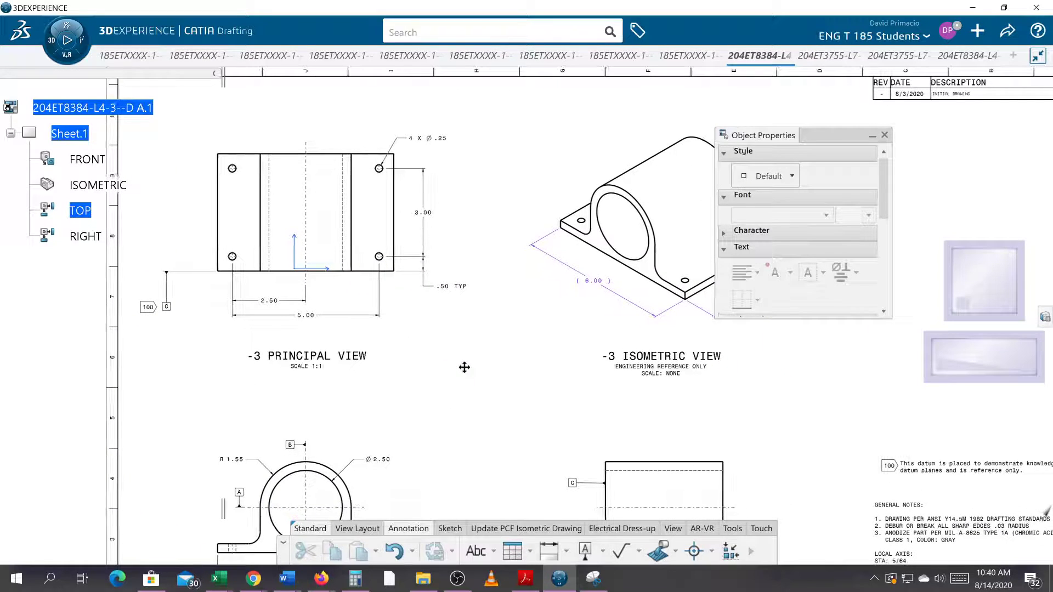
middle_click_drag(506, 448, 485, 367)
scroll(484, 367, "up", 1)
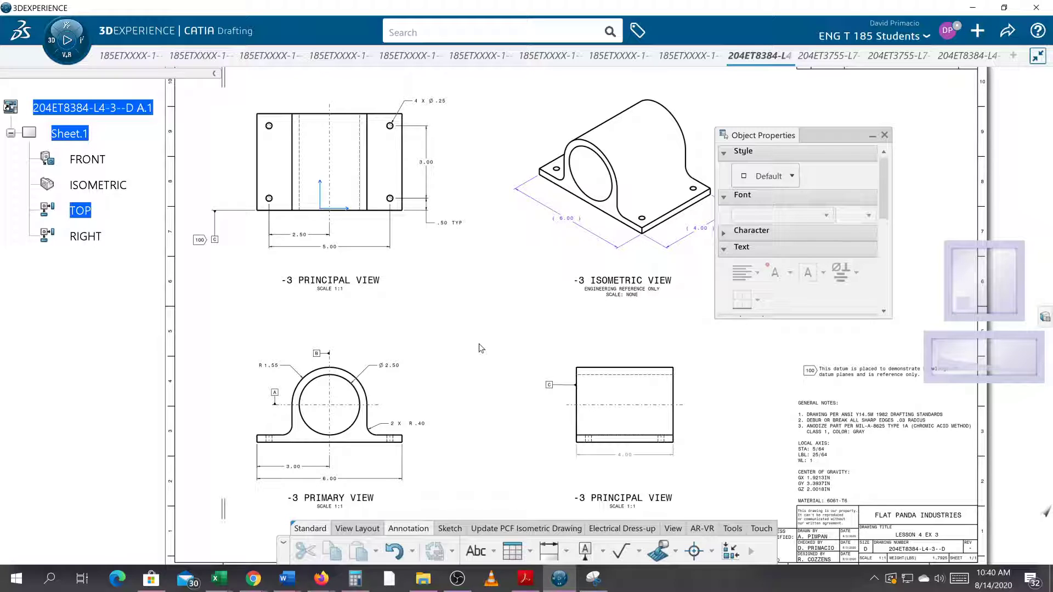
middle_click_drag(510, 393, 473, 392)
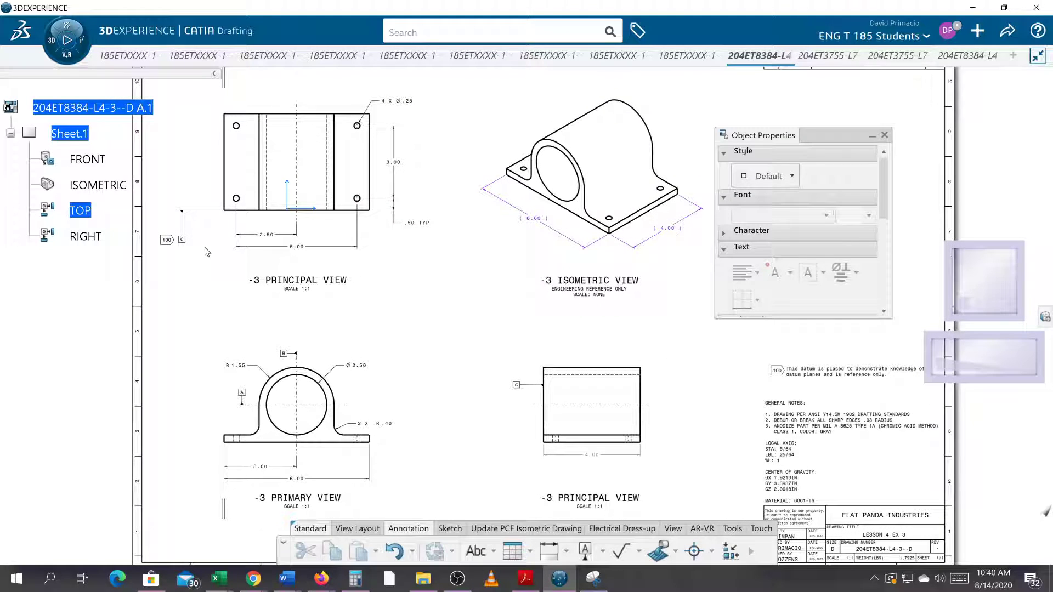